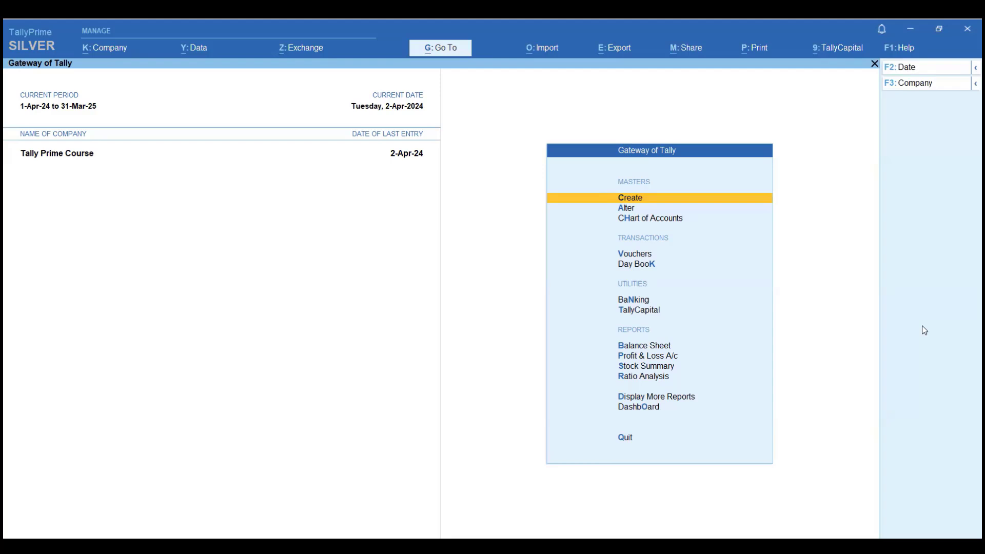
# Open voucher entry and list all voucher types, including the inactive ones
pyautogui.press('Down')
pyautogui.press('Down')
pyautogui.press('Down')
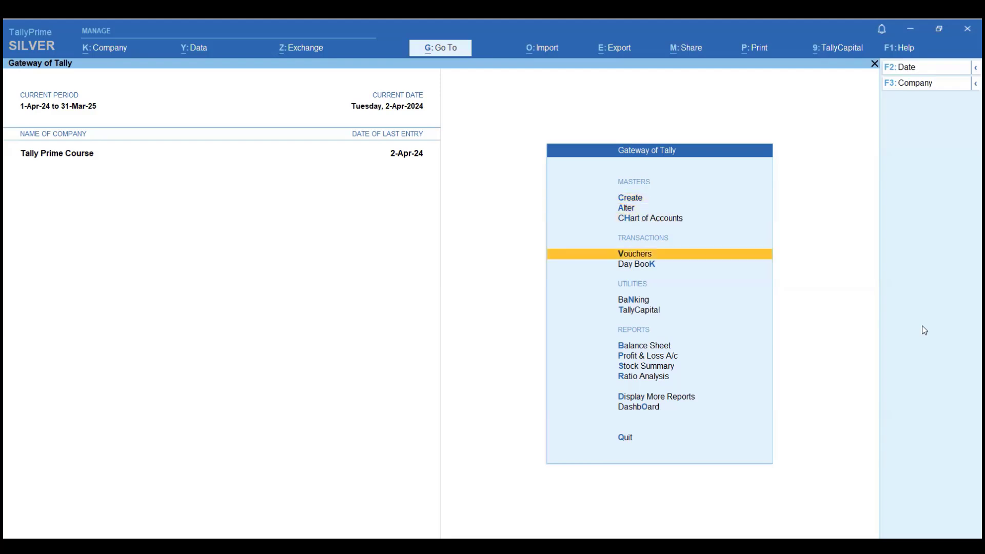
pyautogui.press('Return')
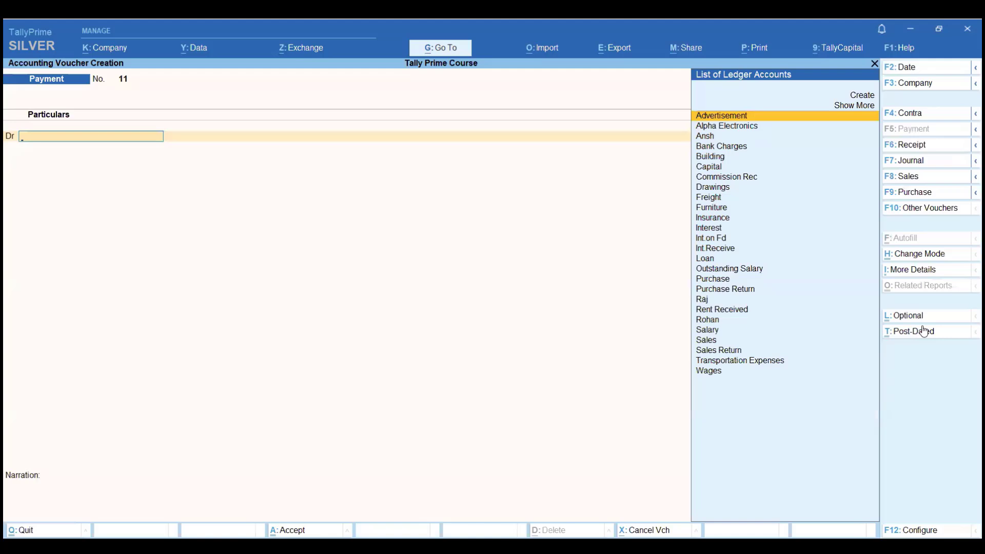
pyautogui.click(927, 215)
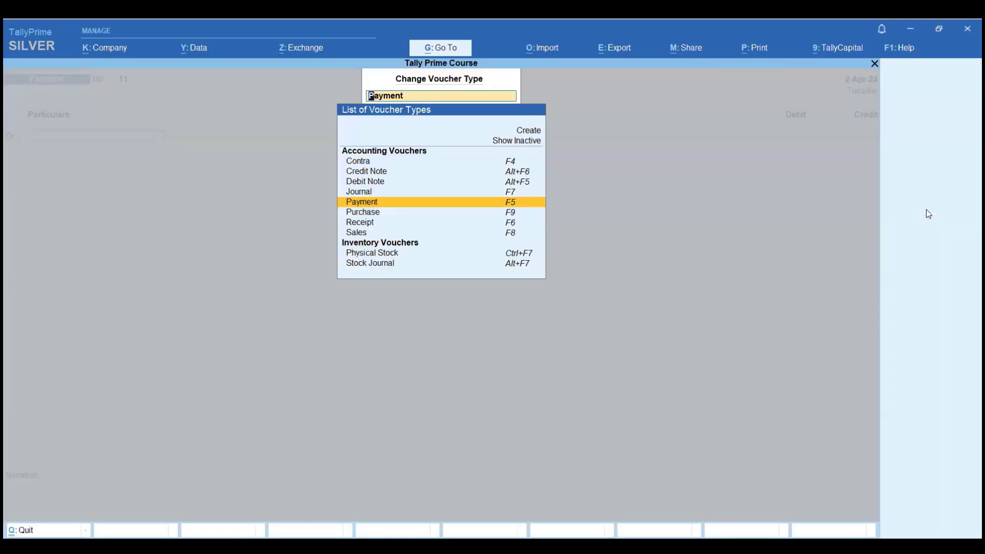
pyautogui.press('Up')
pyautogui.press('Up')
pyautogui.press('Up')
pyautogui.press('Up')
pyautogui.press('Up')
pyautogui.press('Up')
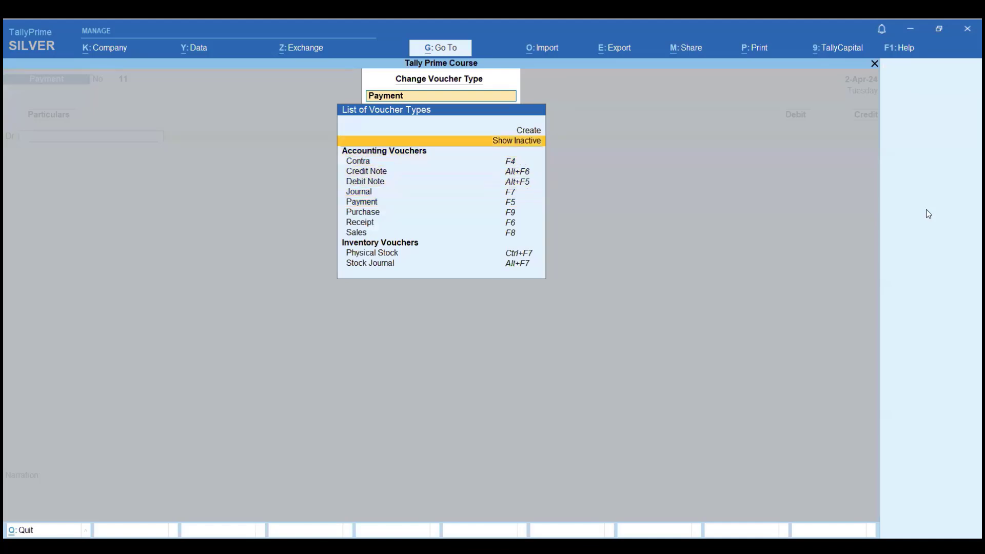
pyautogui.press('Return')
# Switch the voucher to the Purchase Order type and activate that voucher type
pyautogui.press('Down')
pyautogui.press('Down')
pyautogui.press('Down')
pyautogui.press('Down')
pyautogui.press('Down')
pyautogui.press('Down')
pyautogui.press('Down')
pyautogui.press('Down')
pyautogui.press('Down')
pyautogui.press('Down')
pyautogui.press('Down')
pyautogui.press('Down')
pyautogui.press('Down')
pyautogui.press('Down')
pyautogui.press('Down')
pyautogui.press('Down')
pyautogui.press('Down')
pyautogui.press('Down')
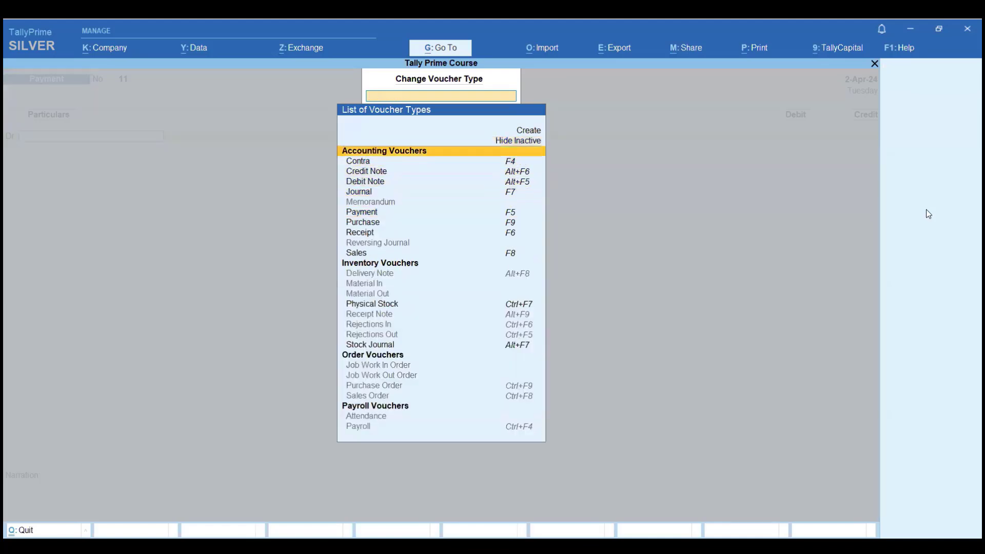
pyautogui.press('Down')
pyautogui.press('Down')
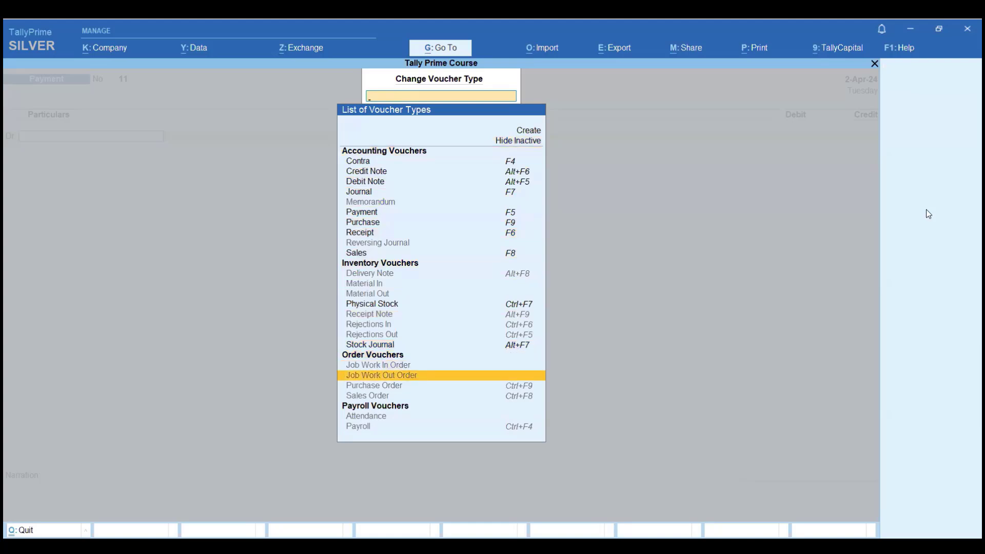
pyautogui.press('Down')
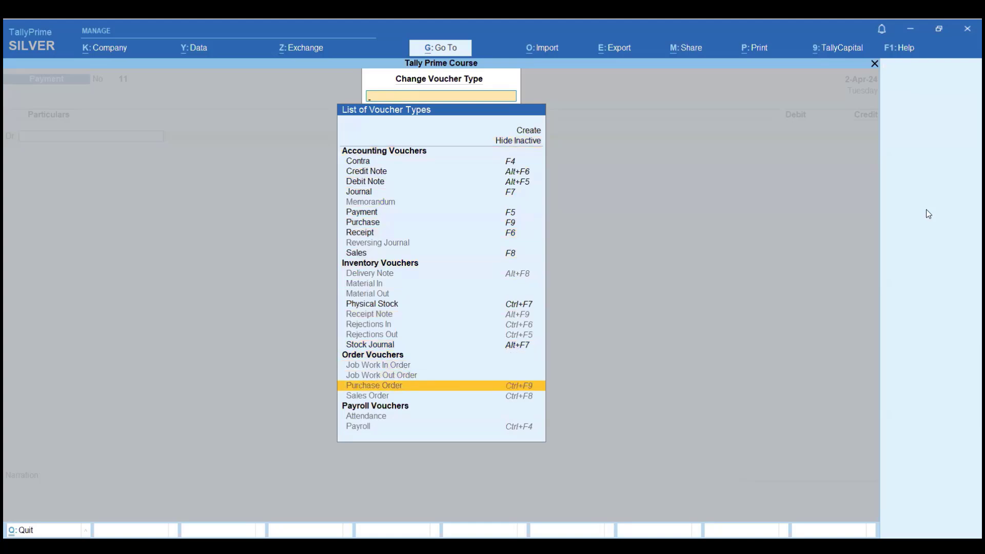
pyautogui.press('Return')
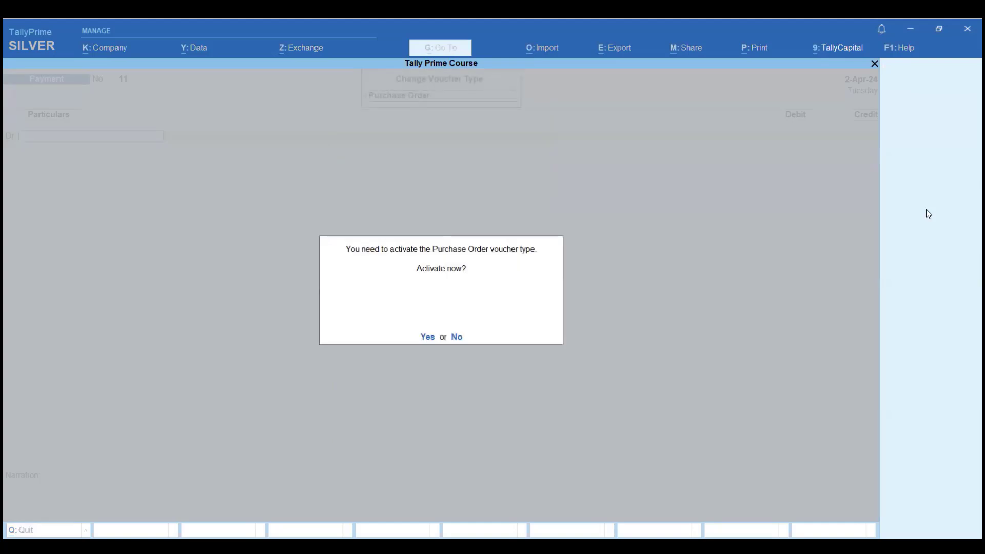
pyautogui.press('y')
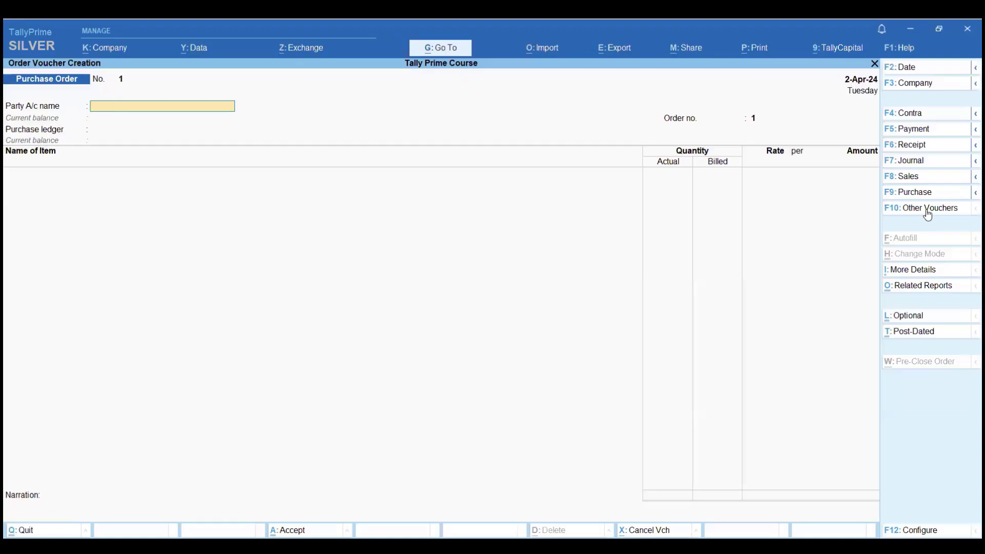
# Set the company feature for separate Actual and Billed Quantity columns in invoices to No and save the features
pyautogui.press('F11')
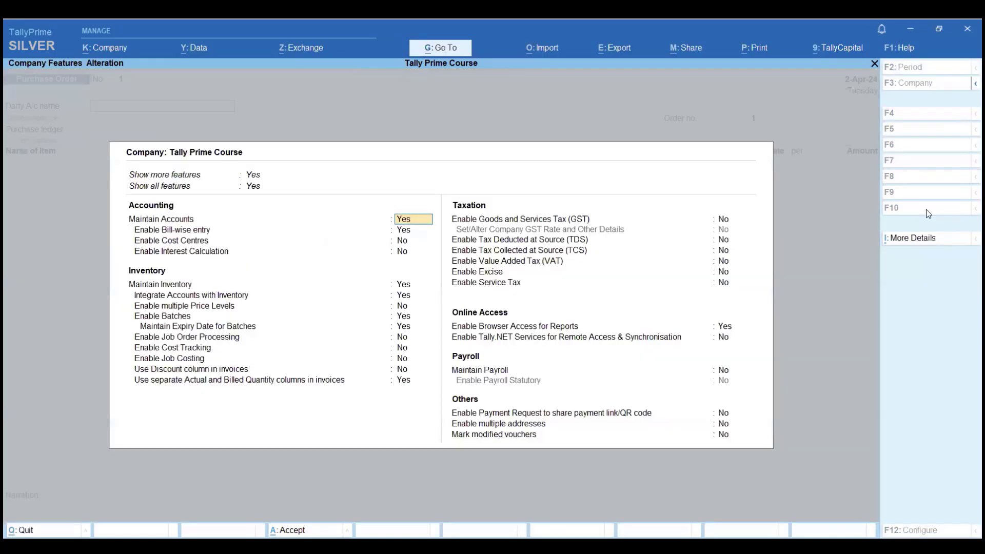
pyautogui.press('Down')
pyautogui.press('Down')
pyautogui.press('Down')
pyautogui.press('Down')
pyautogui.press('Down')
pyautogui.press('Down')
pyautogui.press('Down')
pyautogui.press('Down')
pyautogui.press('Down')
pyautogui.press('Down')
pyautogui.press('Down')
pyautogui.press('Down')
pyautogui.press('Down')
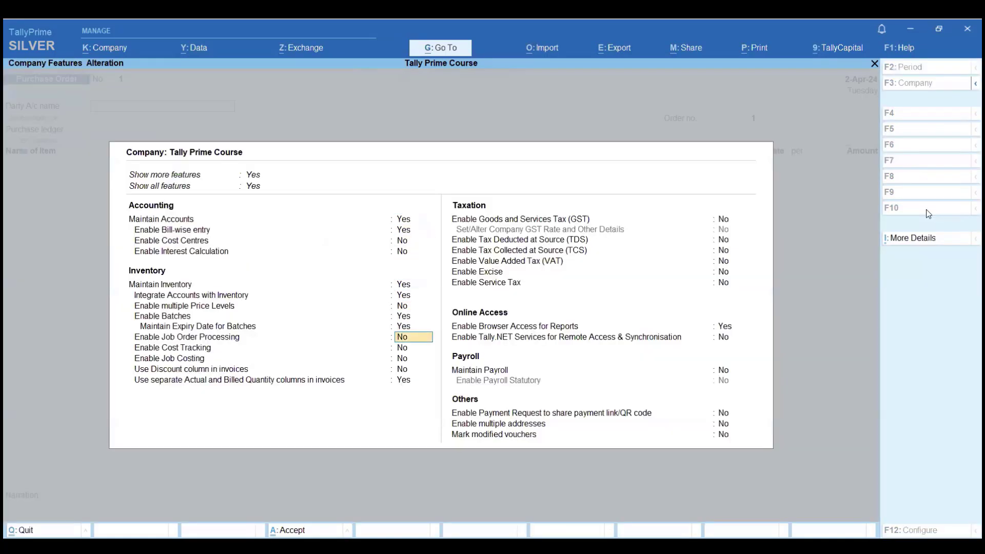
pyautogui.write('n')
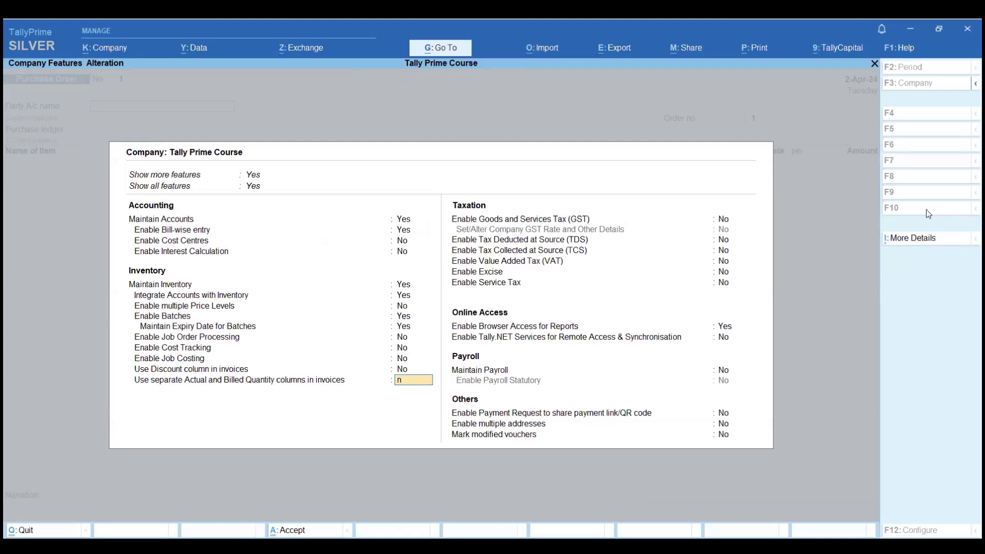
pyautogui.press('Return')
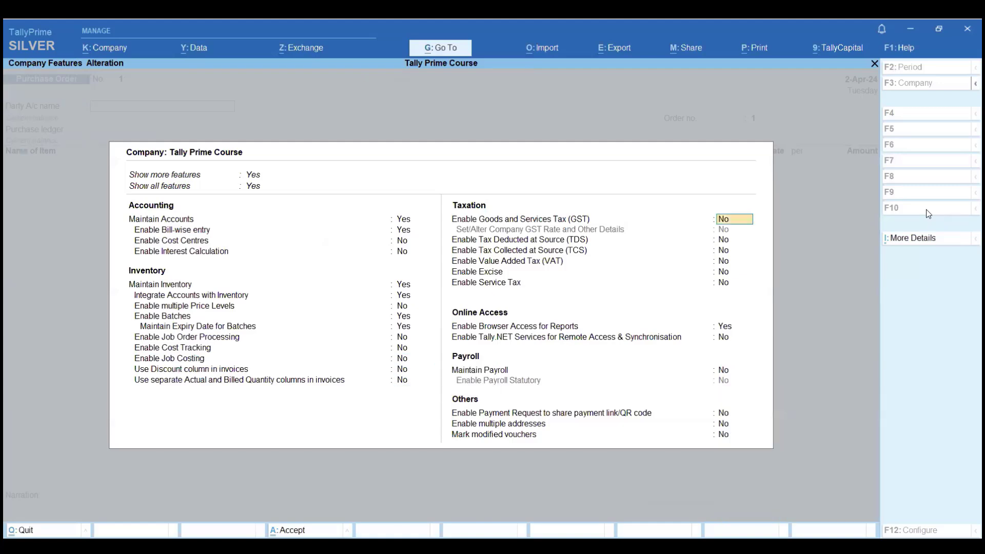
pyautogui.hotkey('ctrl', 'a')
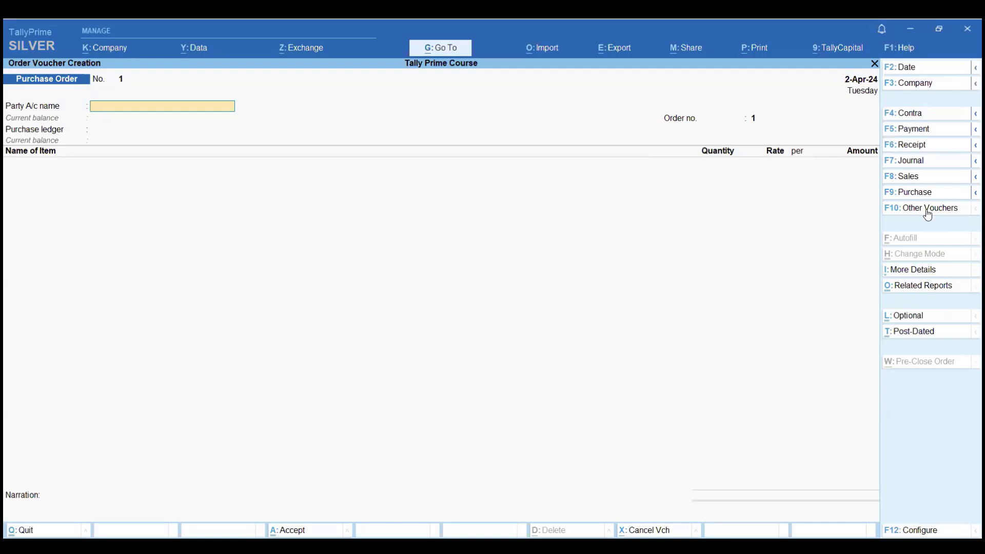
# Create the party ledger Sonu Electronics under Sundry Creditors for the purchase order, keeping the other ledger defaults
pyautogui.hotkey('alt', 'c')
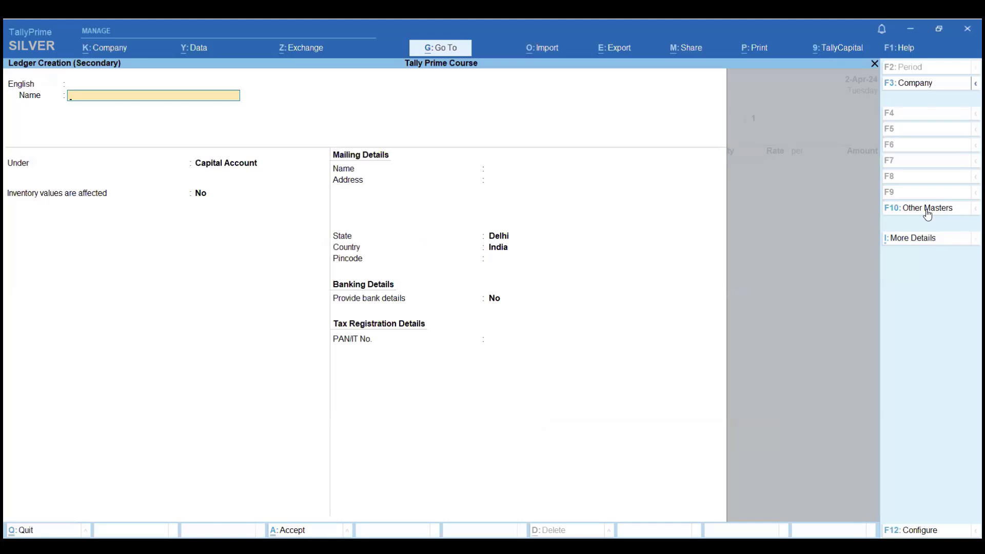
pyautogui.write('Sonu Electronics')
pyautogui.press('Return')
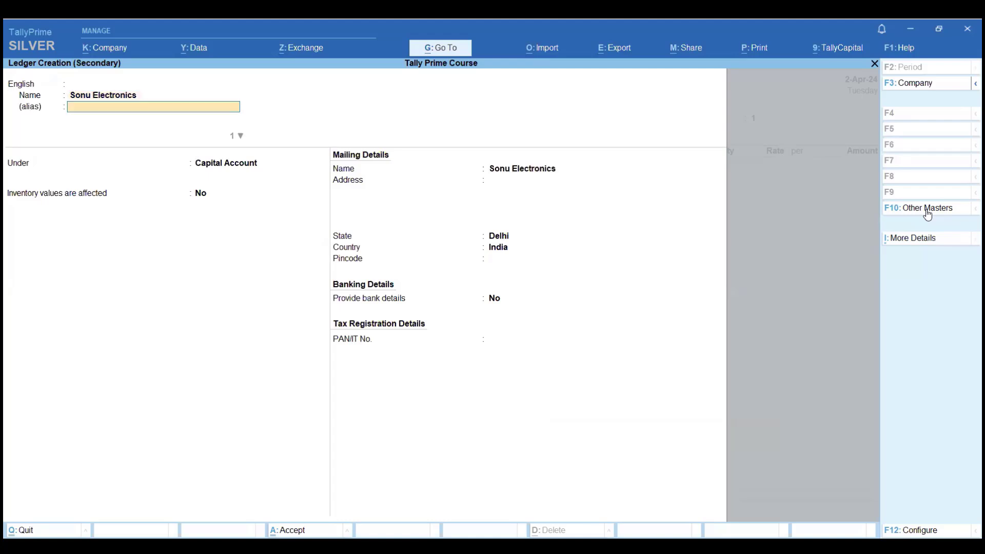
pyautogui.press('Return')
pyautogui.write('su')
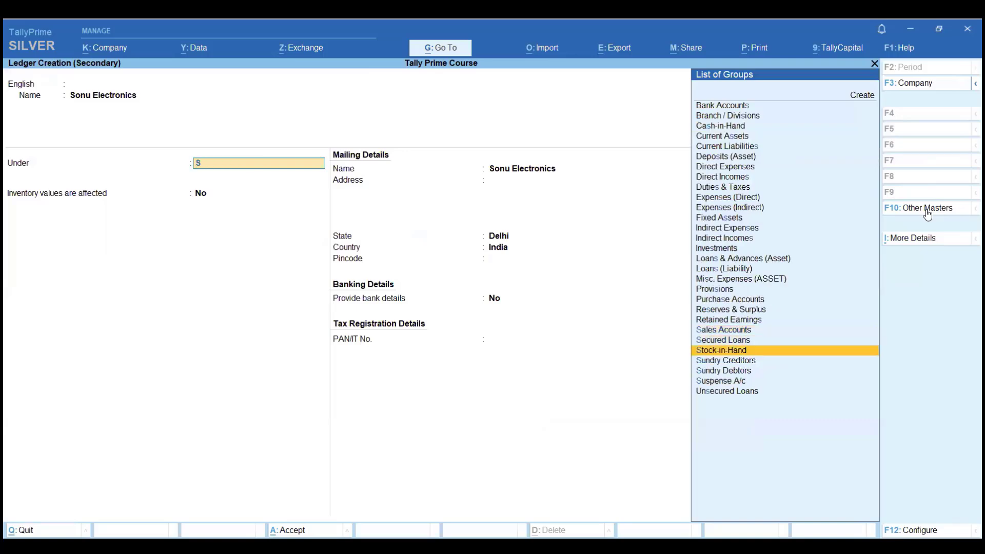
pyautogui.press('Return')
pyautogui.press('Return')
pyautogui.press('Return')
pyautogui.press('Return')
pyautogui.press('Return')
pyautogui.press('Return')
pyautogui.press('Return')
pyautogui.press('Return')
pyautogui.press('Return')
pyautogui.press('Return')
pyautogui.press('Return')
pyautogui.press('Return')
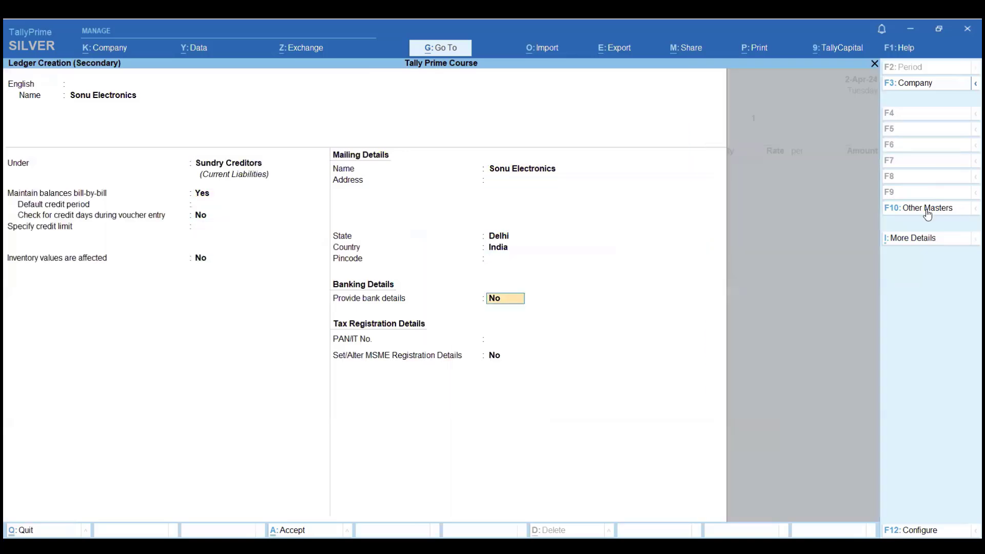
pyautogui.press('Return')
pyautogui.press('Return')
pyautogui.press('Return')
pyautogui.press('Return')
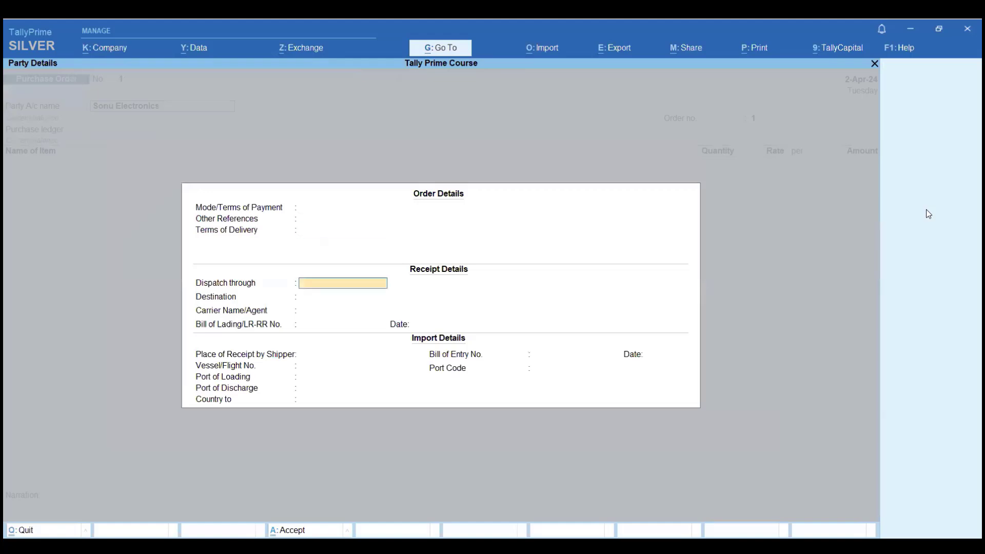
# Review the order, receipt and import fields in the party details and accept them blank
pyautogui.press('Return')
pyautogui.press('Return')
pyautogui.press('Return')
pyautogui.press('Return')
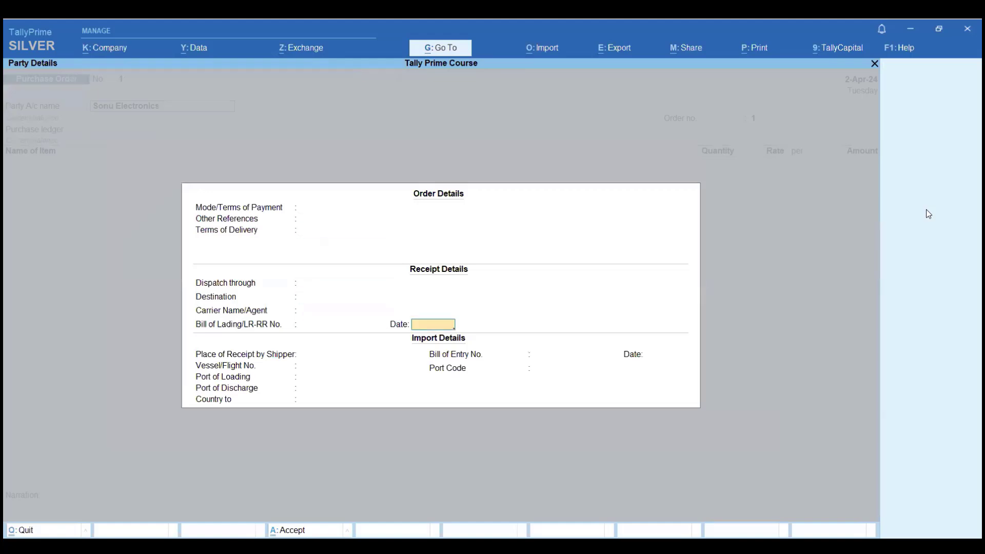
pyautogui.press('Up')
pyautogui.press('Up')
pyautogui.press('Up')
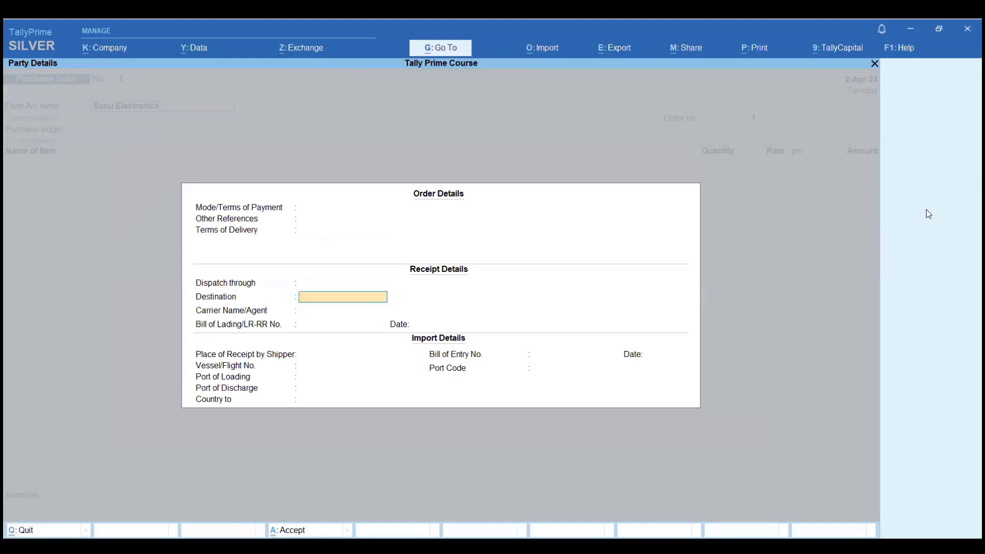
pyautogui.press('Down')
pyautogui.press('Down')
pyautogui.press('Down')
pyautogui.press('Down')
pyautogui.press('Down')
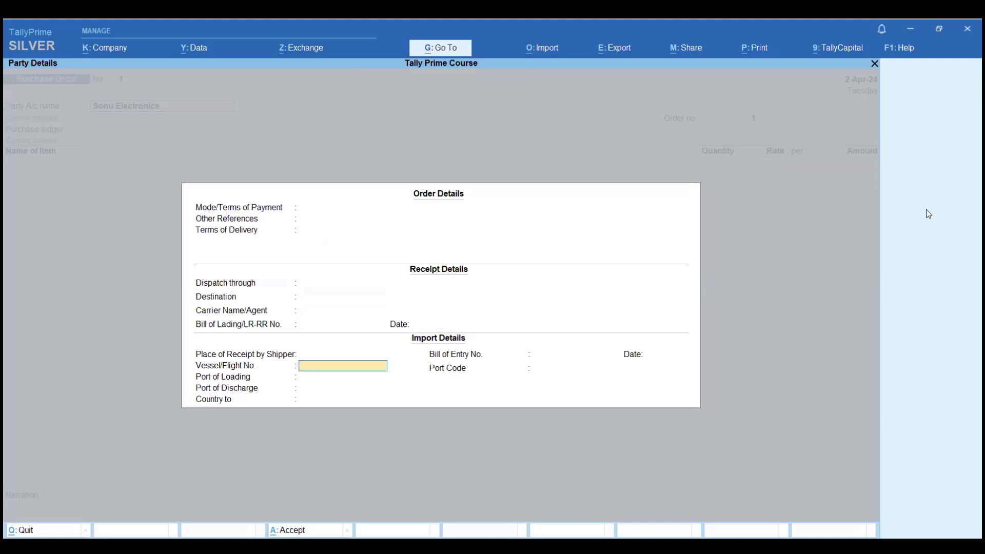
pyautogui.hotkey('ctrl', 'a')
pyautogui.hotkey('ctrl', 'a')
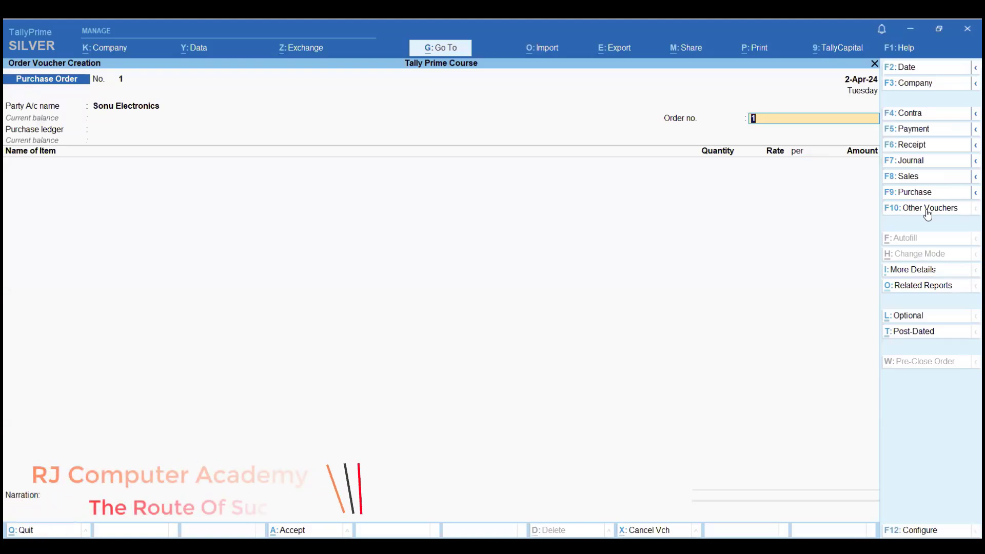
# Set the order number to PO-101 and choose Purchase as the purchase ledger
pyautogui.press('BackSpace')
pyautogui.write('PO')
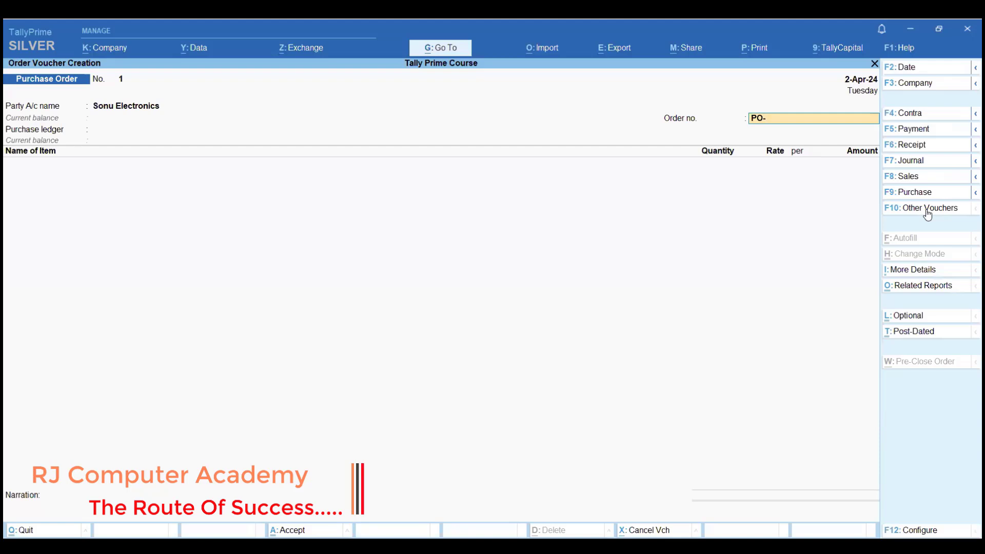
pyautogui.write('-')
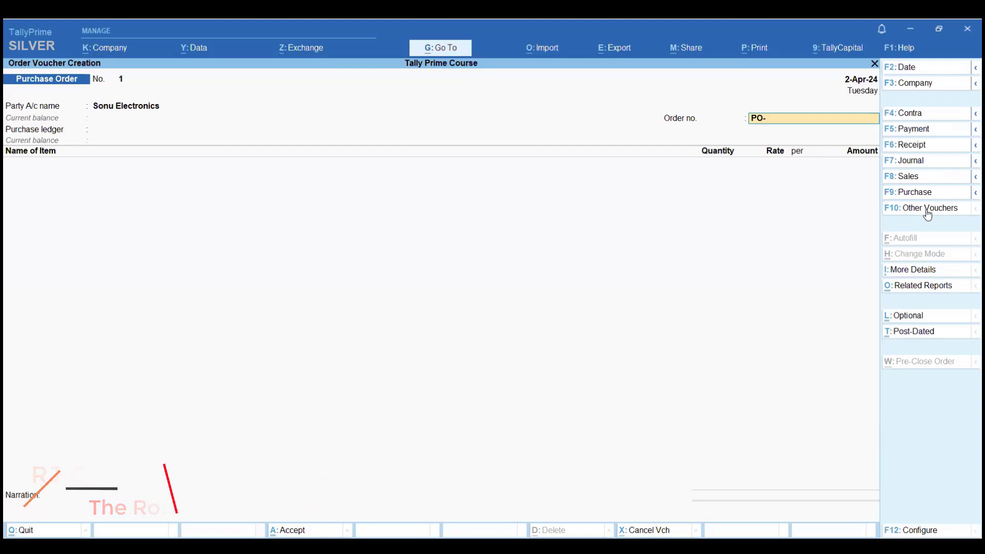
pyautogui.write('001')
pyautogui.press('Return')
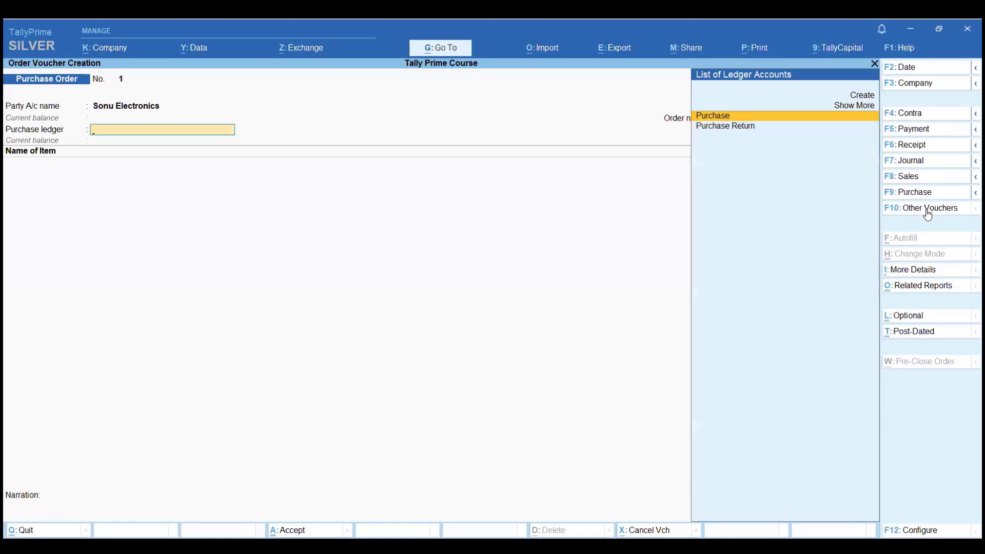
pyautogui.press('Return')
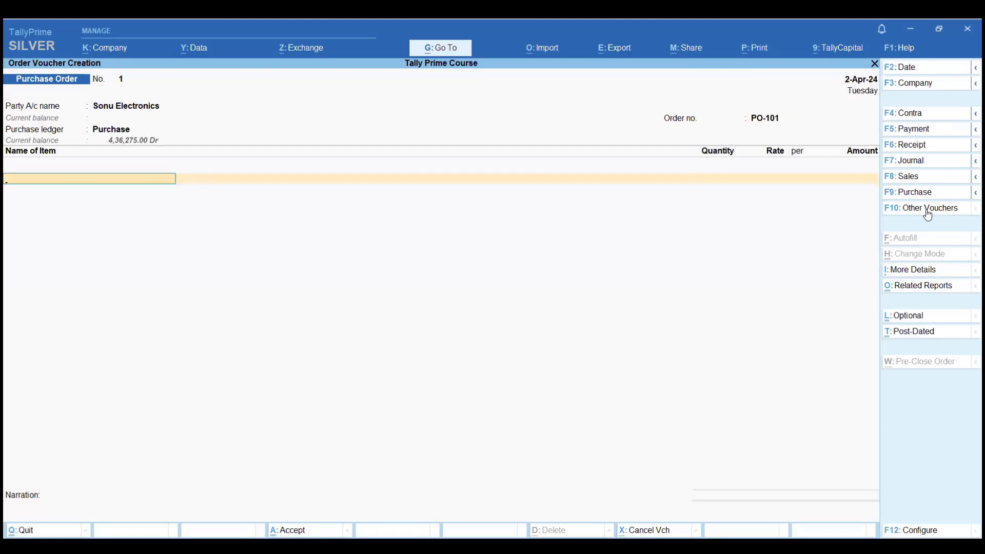
# Create the stock item Ac with pcs as its unit, keeping the other item defaults
pyautogui.hotkey('alt', 'c')
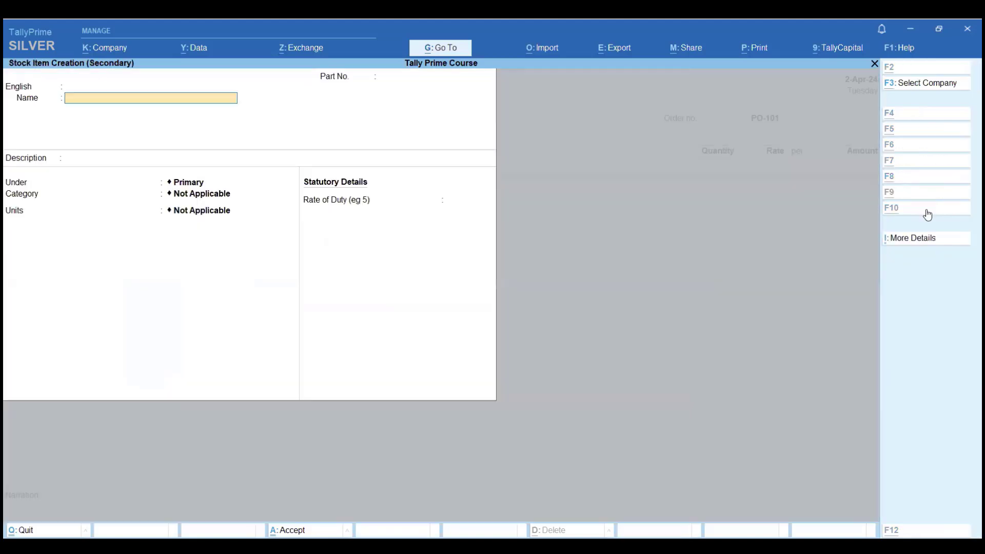
pyautogui.write('Aac')
pyautogui.press('BackSpace')
pyautogui.press('BackSpace')
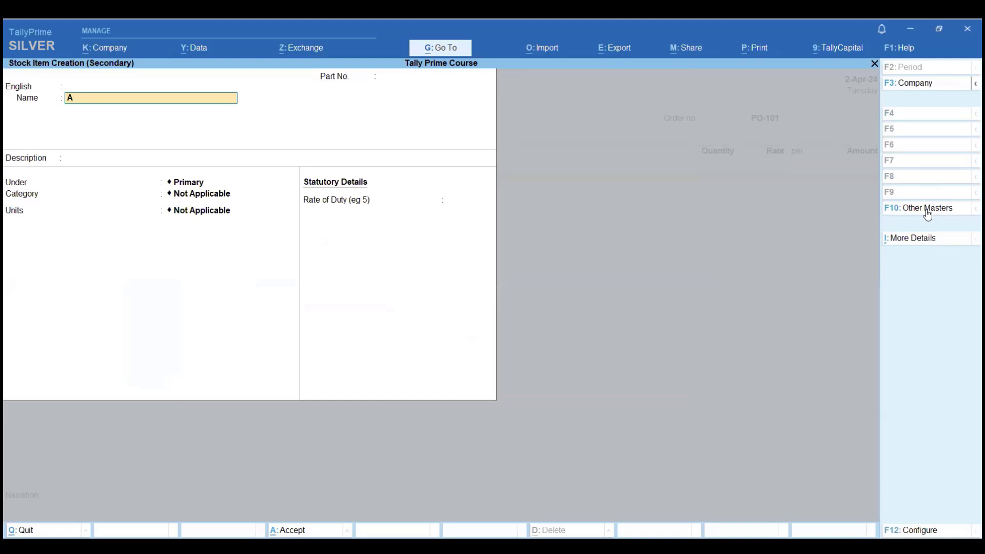
pyautogui.write('c')
pyautogui.press('Return')
pyautogui.press('Return')
pyautogui.press('Return')
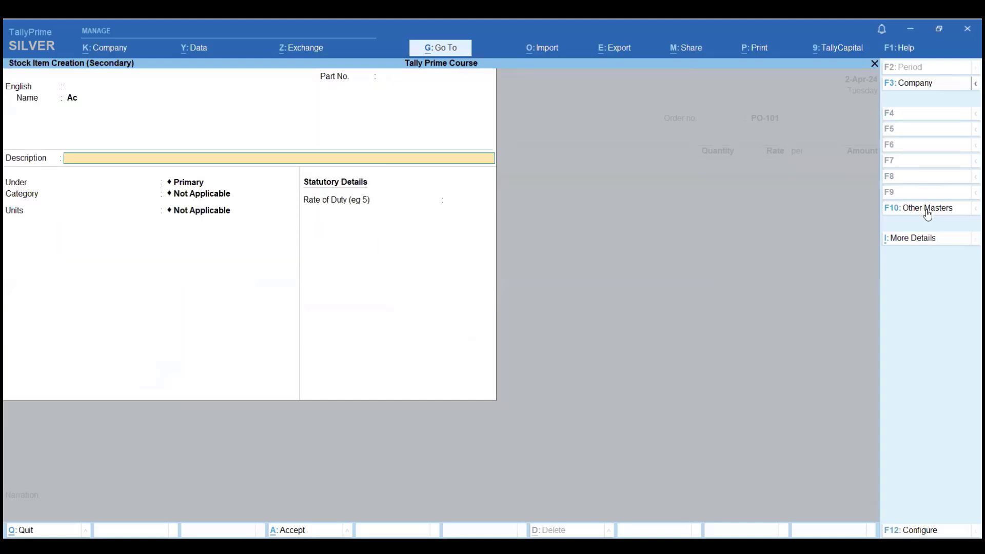
pyautogui.press('Return')
pyautogui.press('Return')
pyautogui.press('Return')
pyautogui.press('Down')
pyautogui.press('Down')
pyautogui.press('Down')
pyautogui.press('Down')
pyautogui.press('Down')
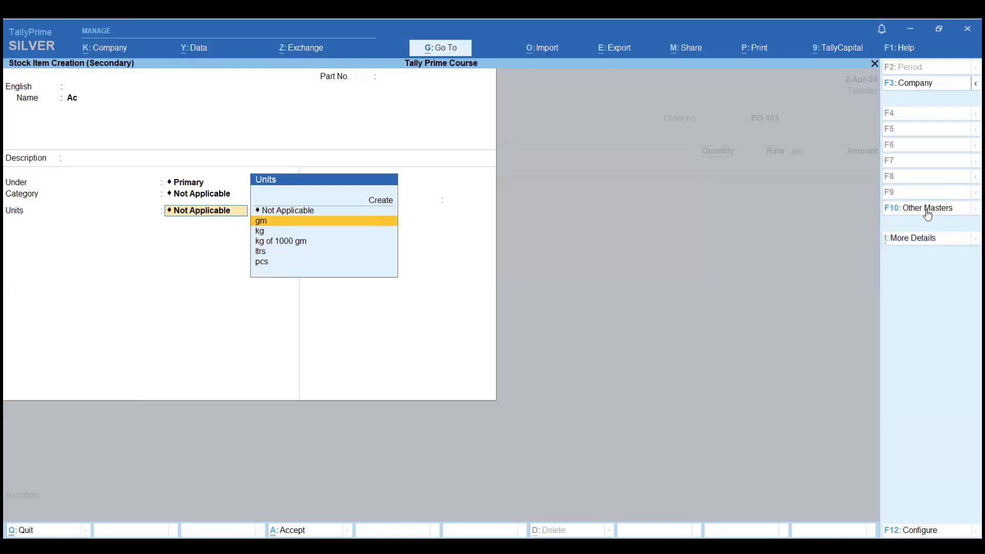
pyautogui.press('Return')
pyautogui.press('Return')
pyautogui.press('Return')
pyautogui.press('Return')
pyautogui.press('Return')
pyautogui.press('Return')
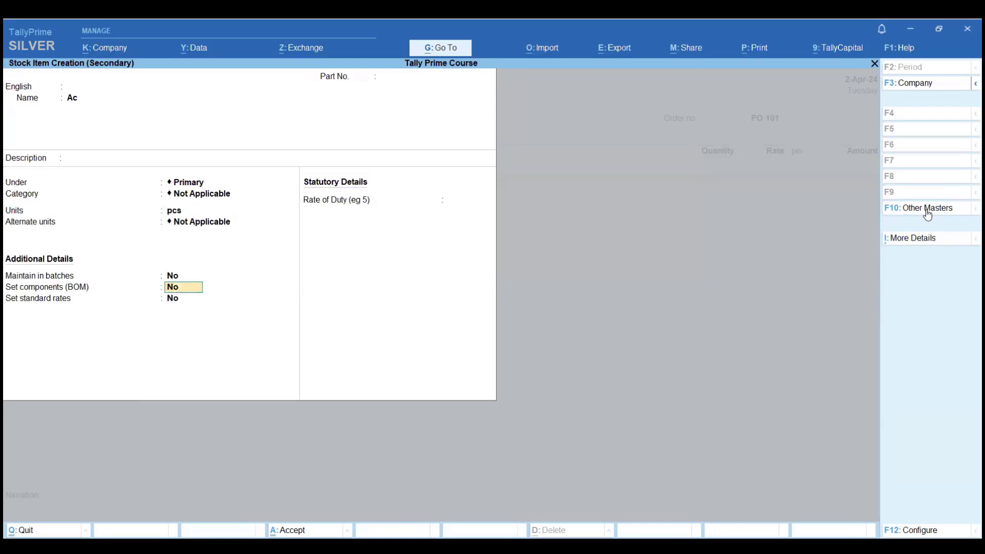
pyautogui.press('Return')
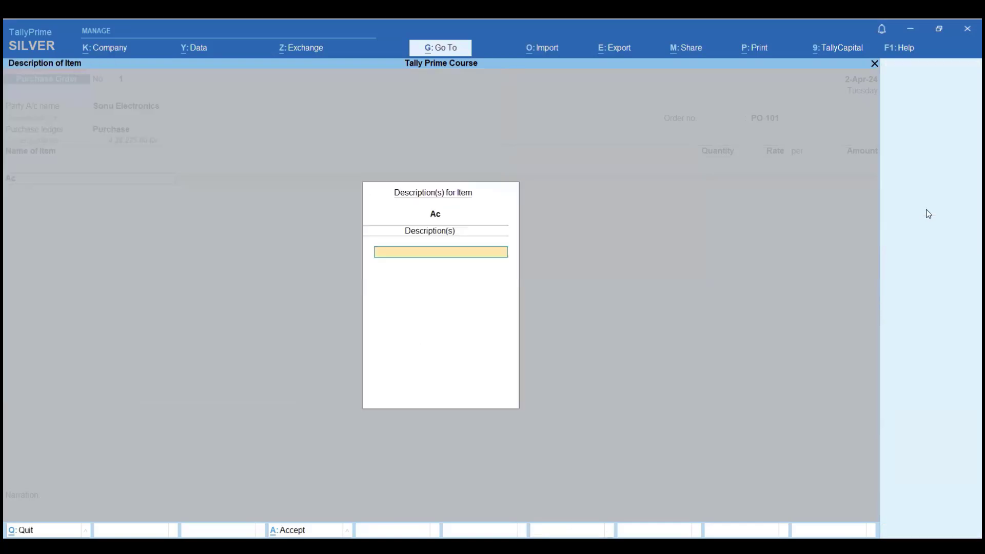
# Leave the description for item Ac blank and set its order due date to 10 days
pyautogui.press('Return')
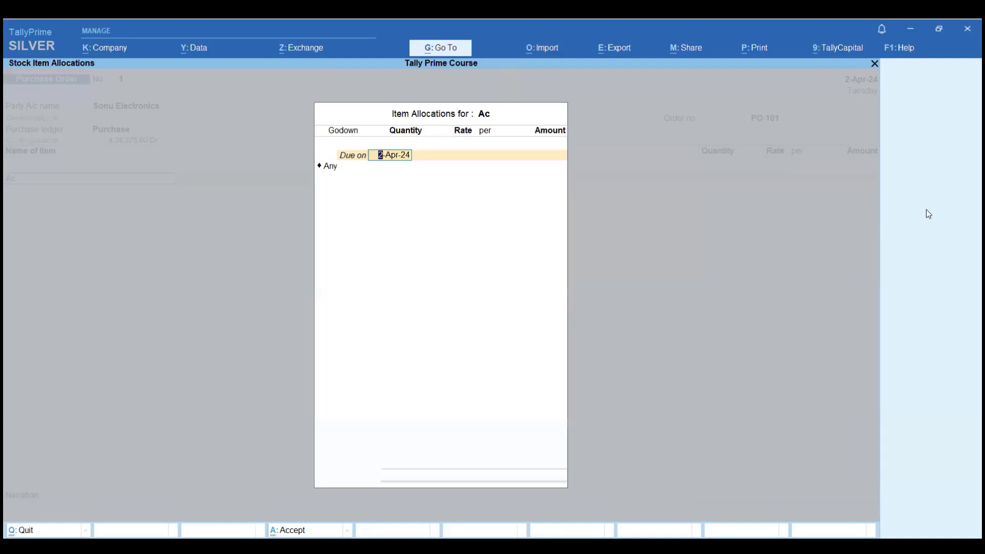
pyautogui.press('Escape')
pyautogui.press('Return')
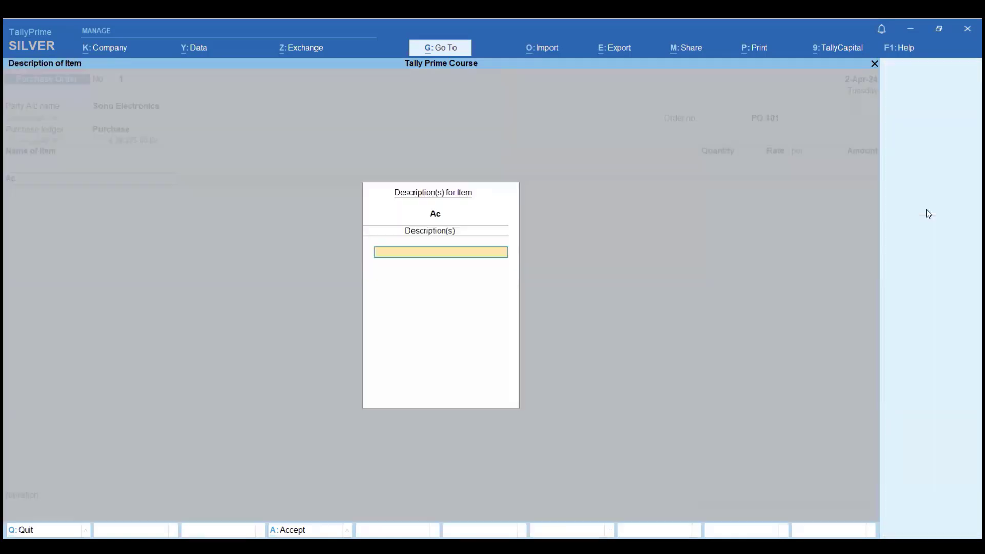
pyautogui.press('Return')
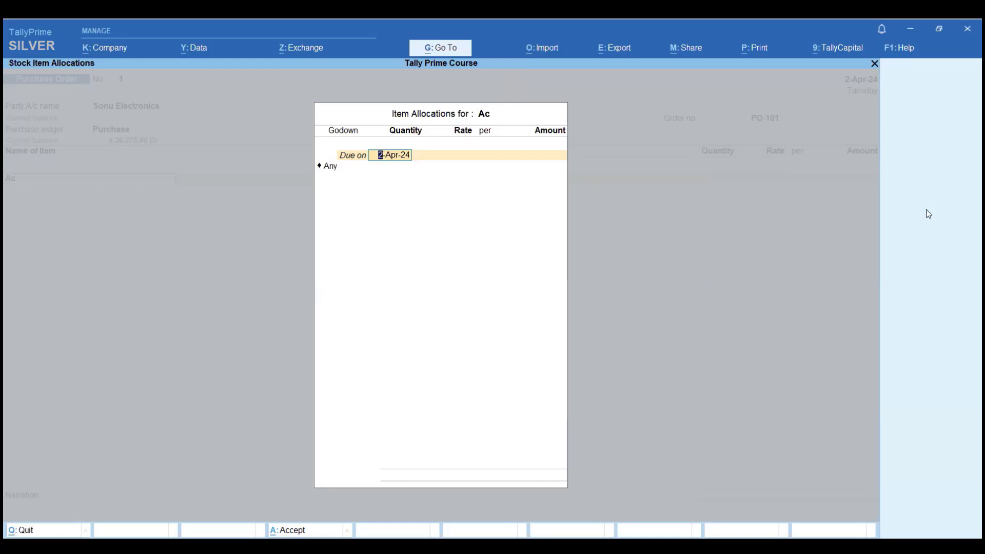
pyautogui.write('10')
pyautogui.press('Return')
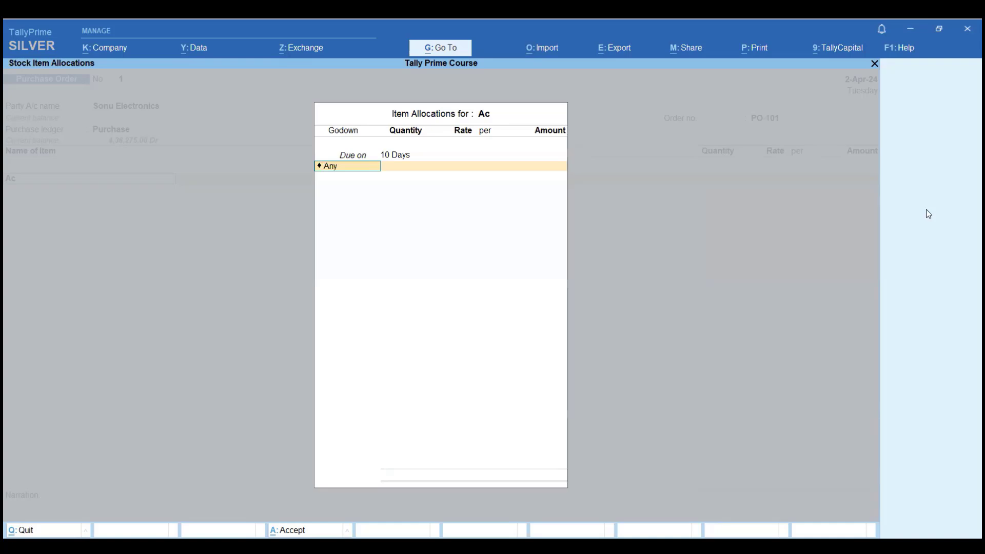
# Allocate 10 pcs of Ac at a rate of 25000 per pcs with godown Any and finish the item allocation
pyautogui.press('Return')
pyautogui.write('10')
pyautogui.press('Return')
pyautogui.write('25000')
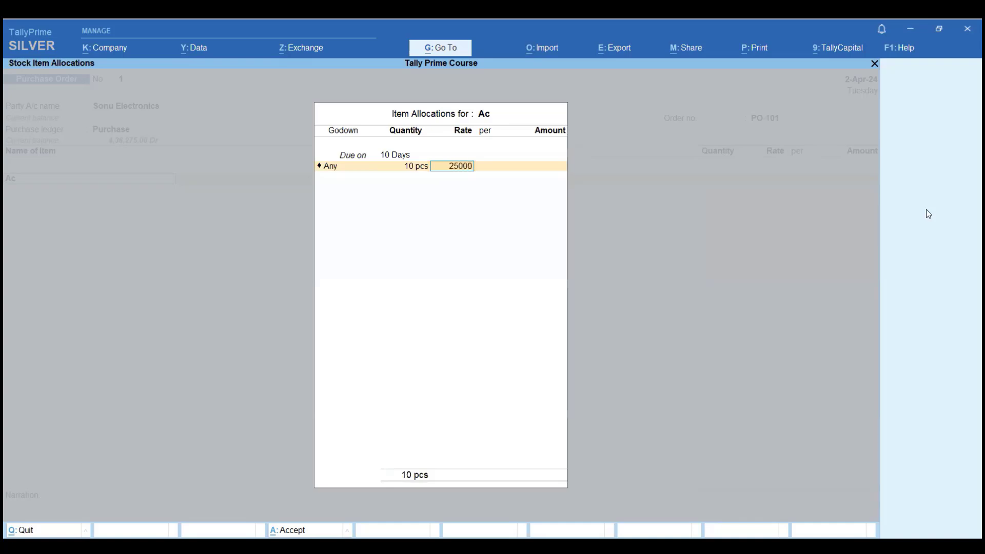
pyautogui.press('Return')
pyautogui.press('Return')
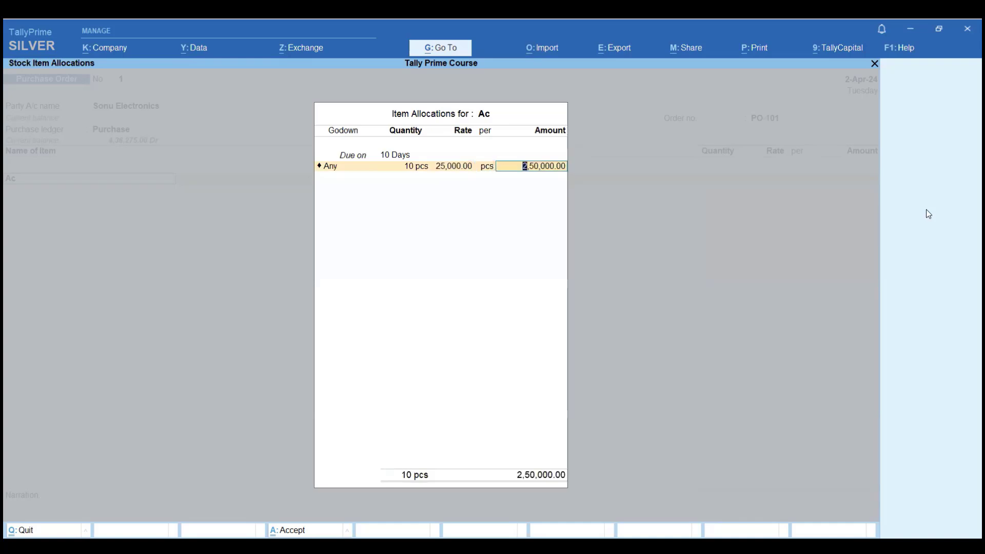
pyautogui.press('Return')
pyautogui.press('Return')
pyautogui.press('Return')
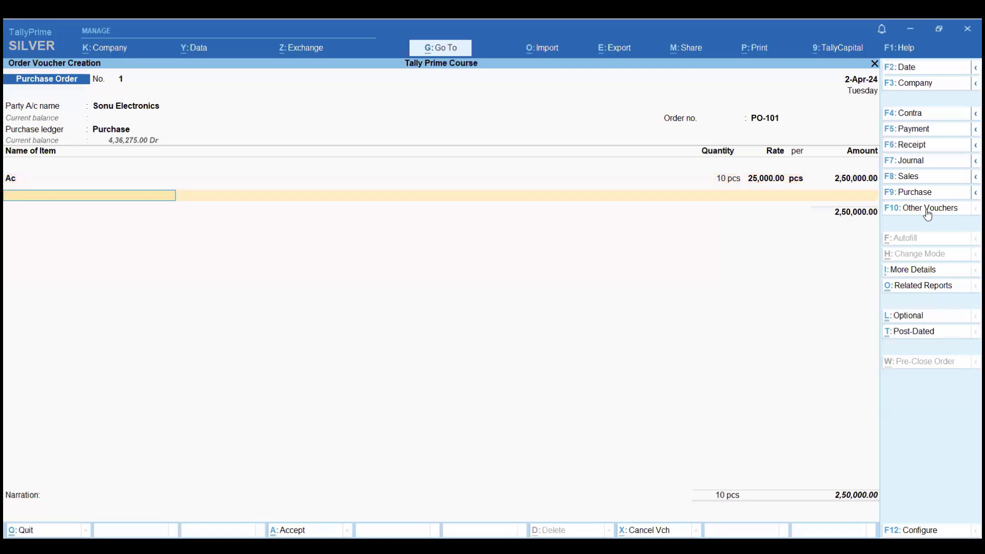
# End the item list, leave the narration blank, save purchase order PO-101 and return to the Gateway of Tally
pyautogui.press('Return')
pyautogui.press('Return')
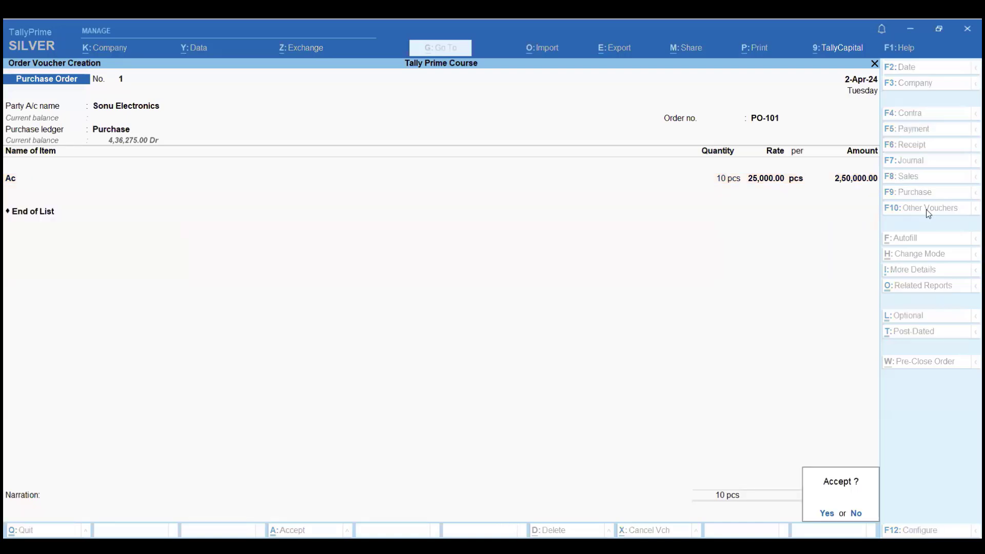
pyautogui.press('Return')
pyautogui.press('Escape')
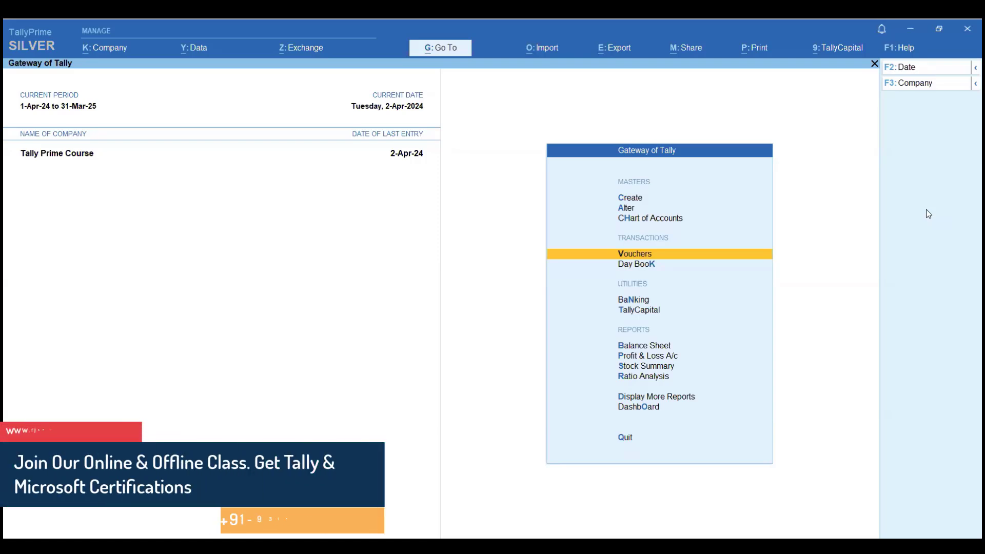
# Open the Purchase Order Outstandings report choices under Statements of Inventory
pyautogui.press('d')
pyautogui.press('Down')
pyautogui.press('Down')
pyautogui.press('Down')
pyautogui.press('Down')
pyautogui.press('Down')
pyautogui.press('Down')
pyautogui.press('Down')
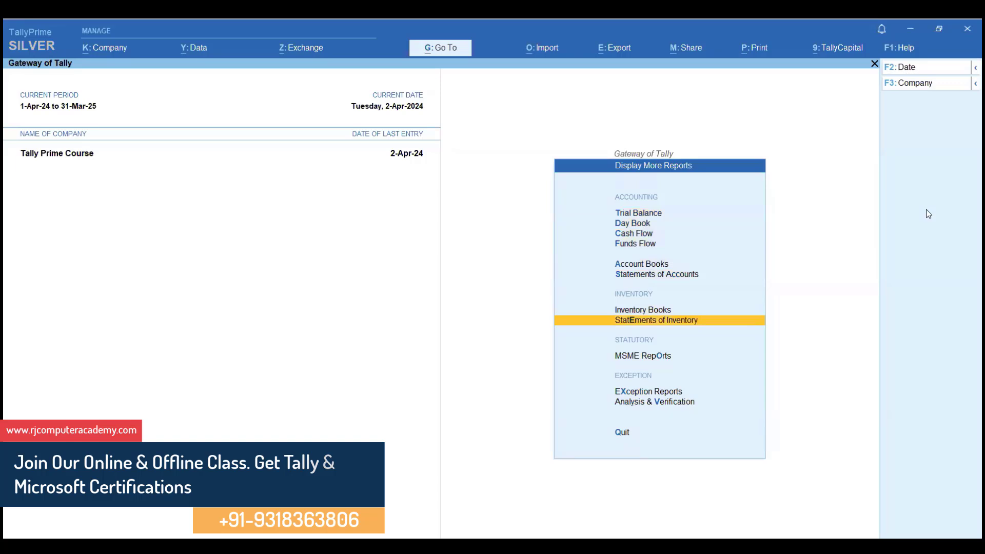
pyautogui.press('Return')
pyautogui.press('Down')
pyautogui.press('Down')
pyautogui.press('Down')
pyautogui.press('Down')
pyautogui.press('Down')
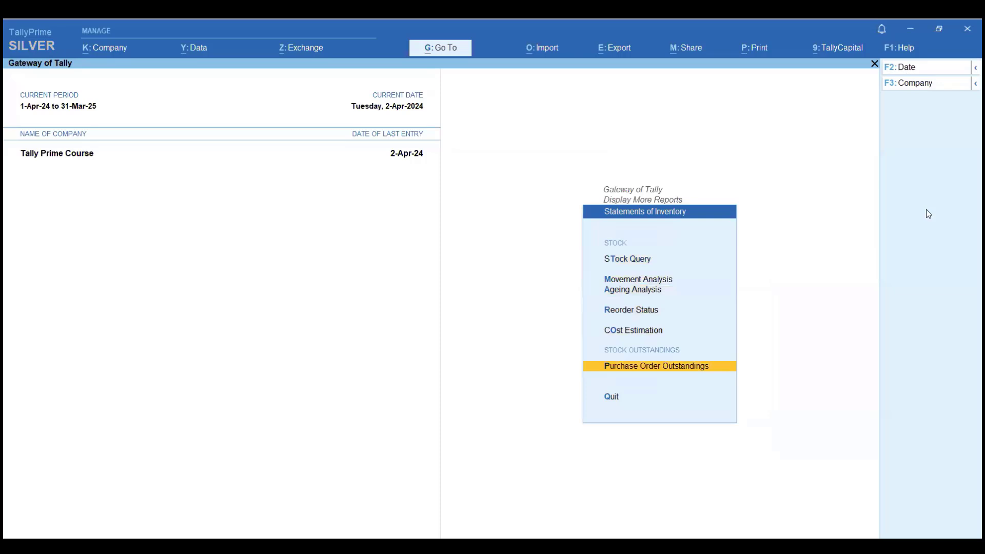
pyautogui.press('Return')
# Open the All Orders outstanding report and switch it from due orders only to all orders
pyautogui.press('Down')
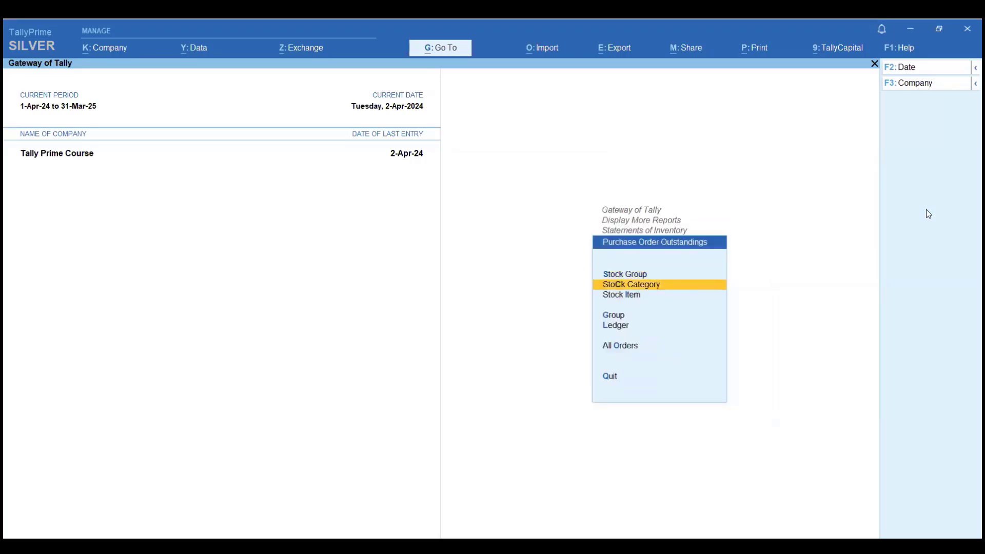
pyautogui.press('Up')
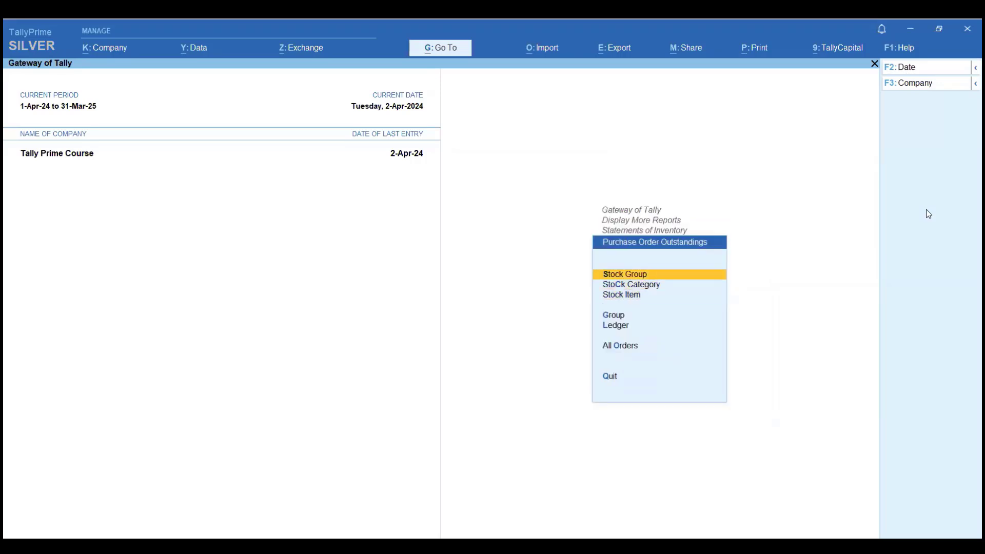
pyautogui.press('Down')
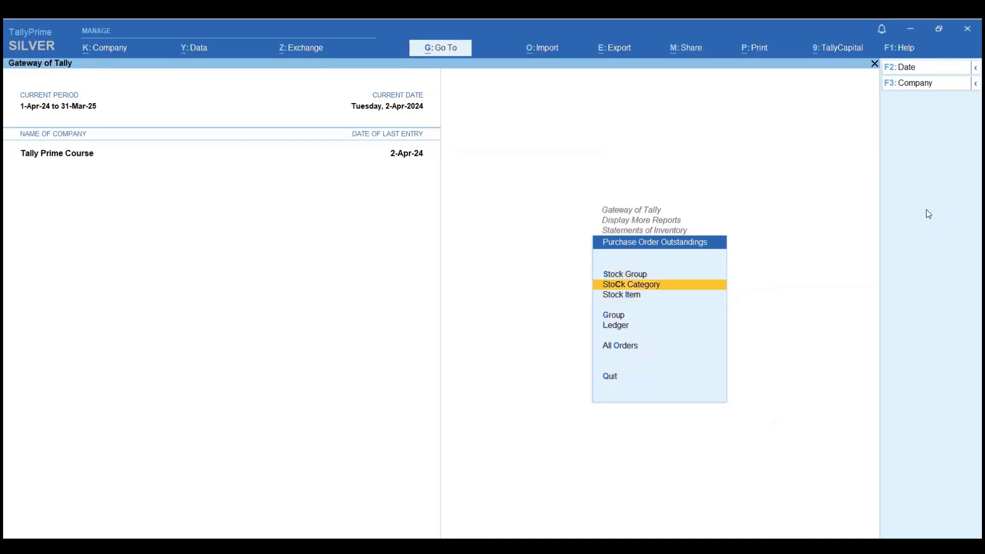
pyautogui.press('Down')
pyautogui.press('Down')
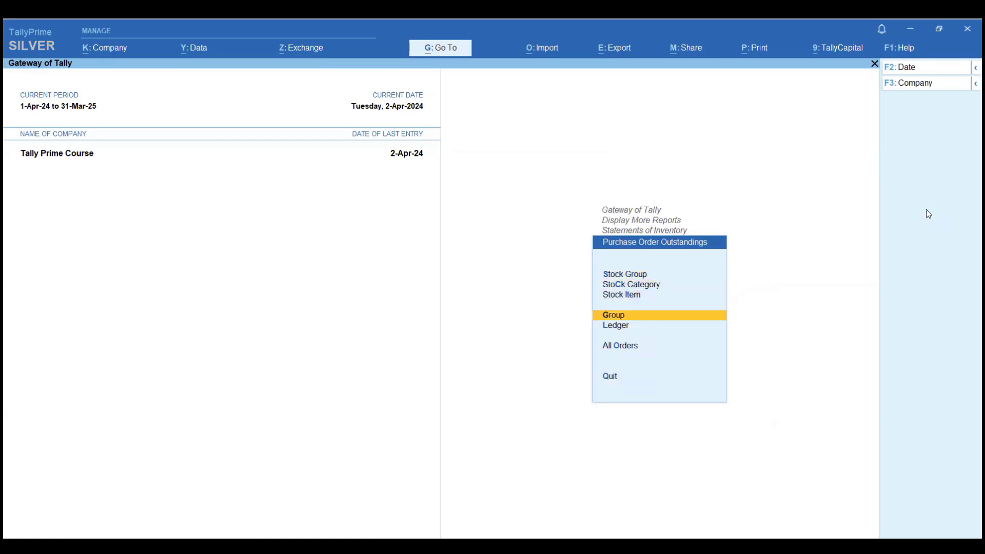
pyautogui.press('Down')
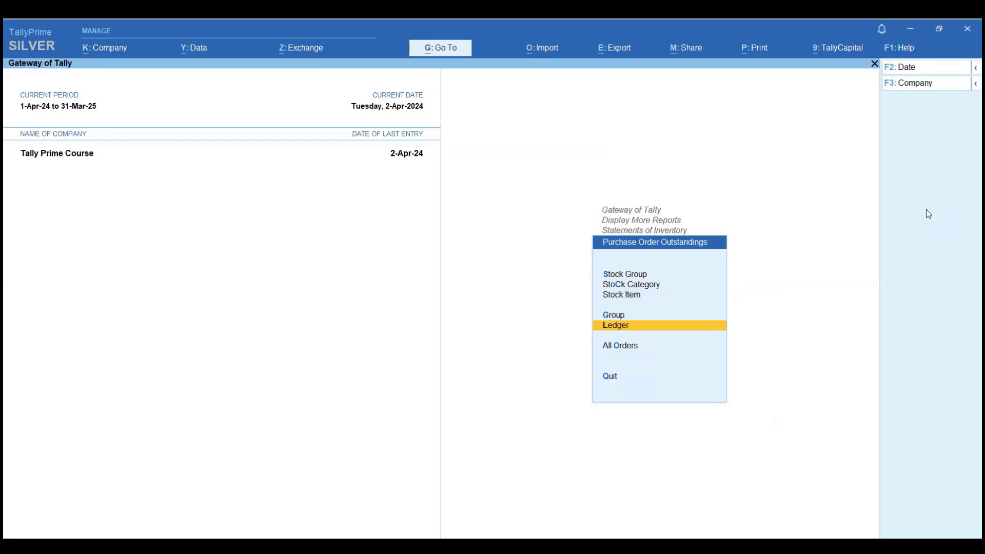
pyautogui.press('Down')
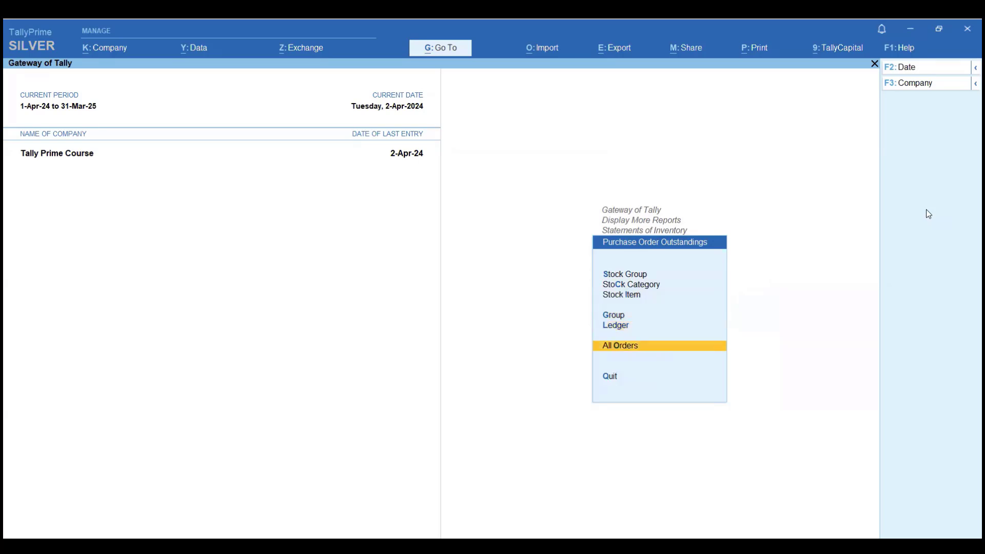
pyautogui.press('Return')
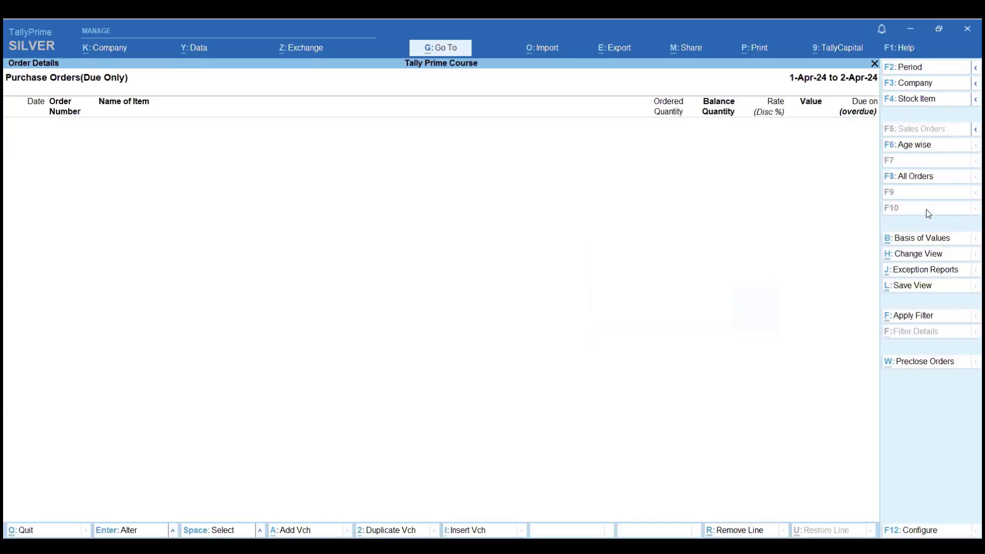
pyautogui.click(918, 177)
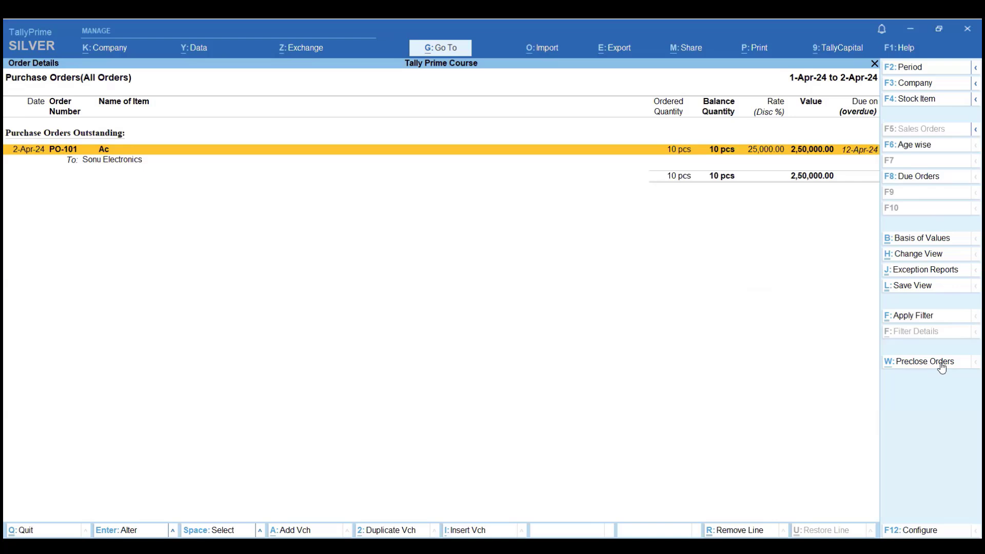
# Start pre-closing order PO-101 for Ac with a pre-close quantity of 2 pcs
pyautogui.click(915, 360)
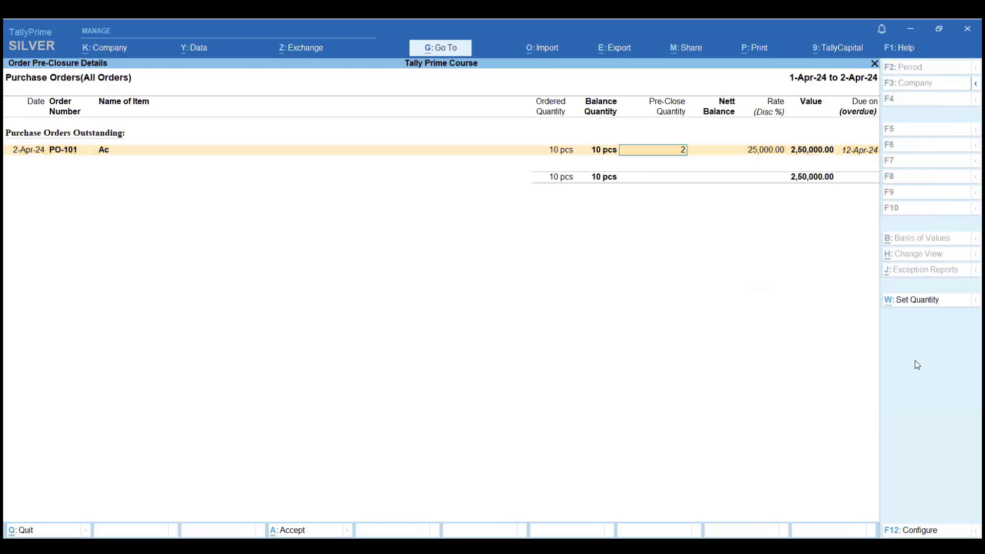
pyautogui.write('2')
pyautogui.press('Return')
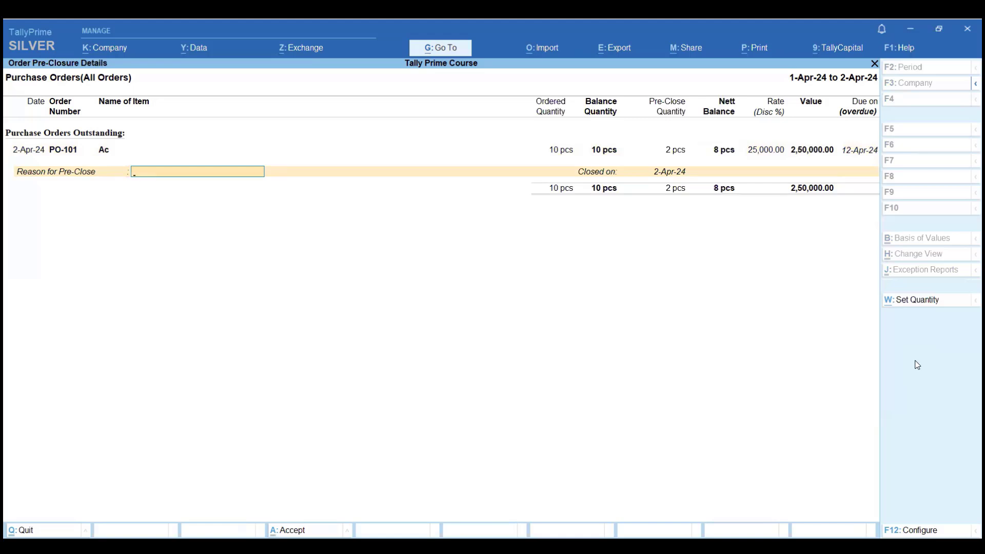
# Give "delay in delivery" as the pre-close reason, set the closing date to 3-Apr-24 and accept the pre-closure
pyautogui.write('suff')
pyautogui.write('de')
pyautogui.write('la')
pyautogui.write('y in de')
pyautogui.write('livery')
pyautogui.press('Return')
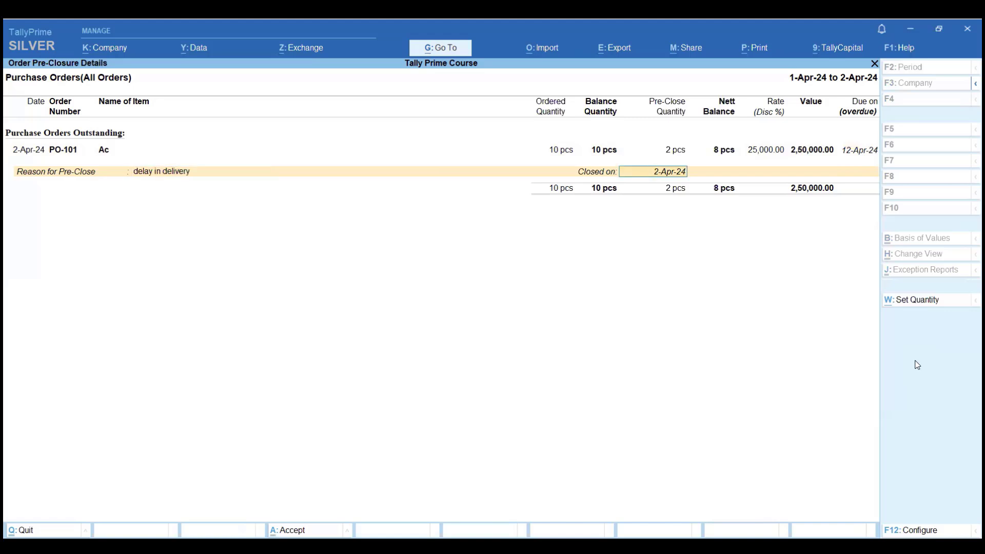
pyautogui.write('3')
pyautogui.press('Return')
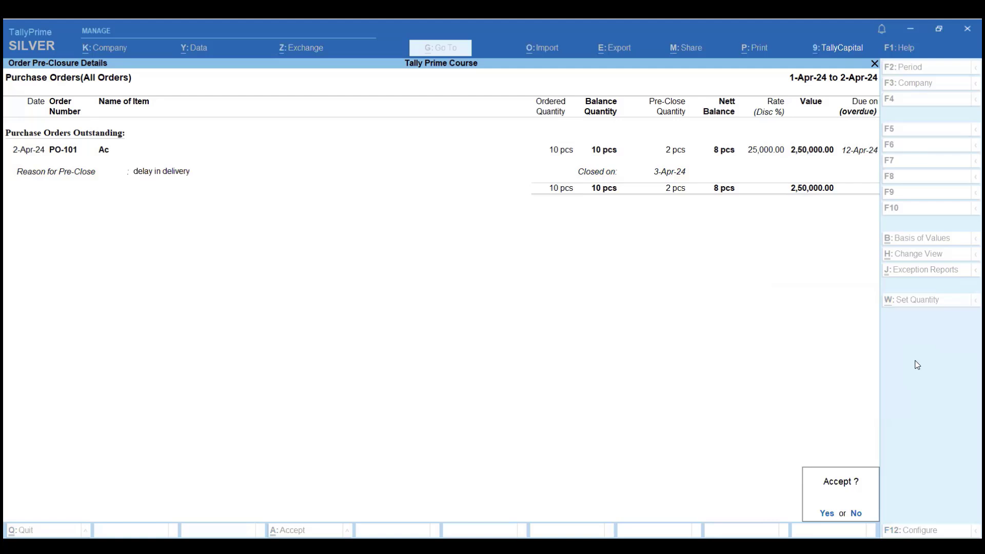
pyautogui.press('y')
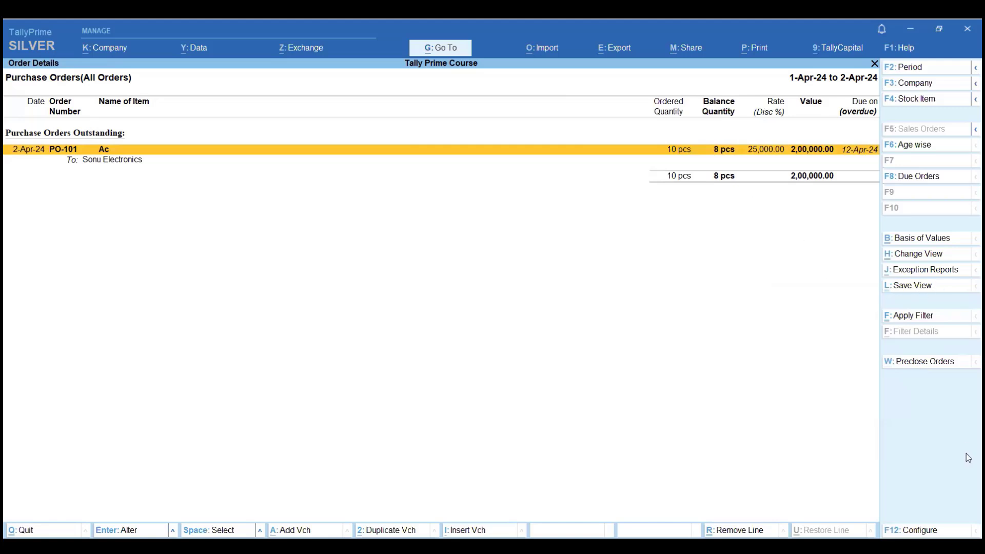
# Leave the order reports for the Gateway of Tally and open voucher entry
pyautogui.press('Escape')
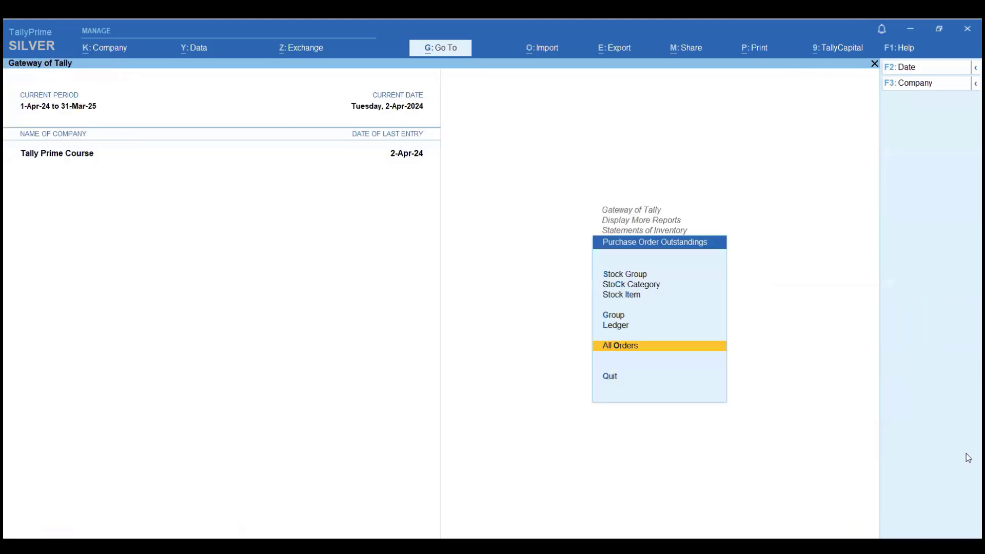
pyautogui.press('Escape')
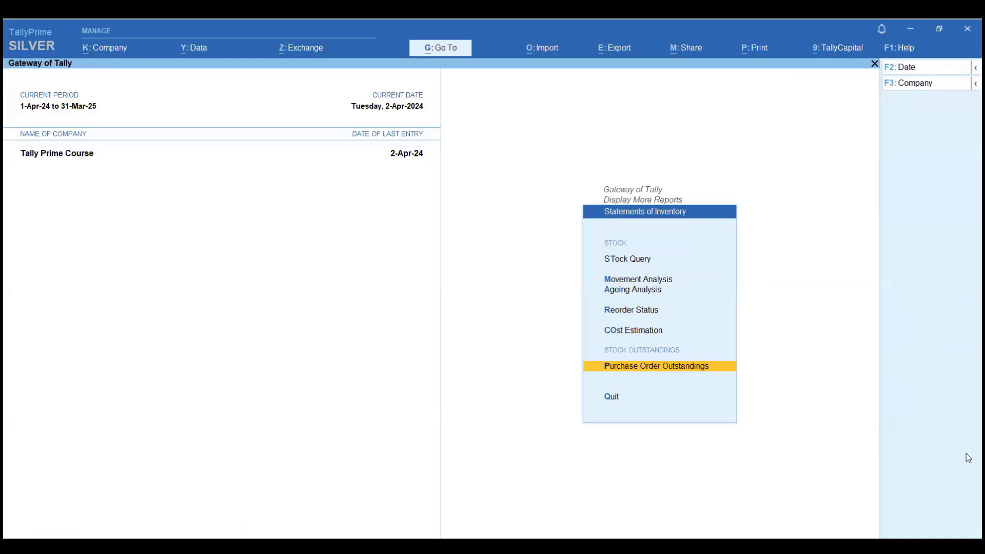
pyautogui.press('Escape')
pyautogui.press('Up')
pyautogui.press('Escape')
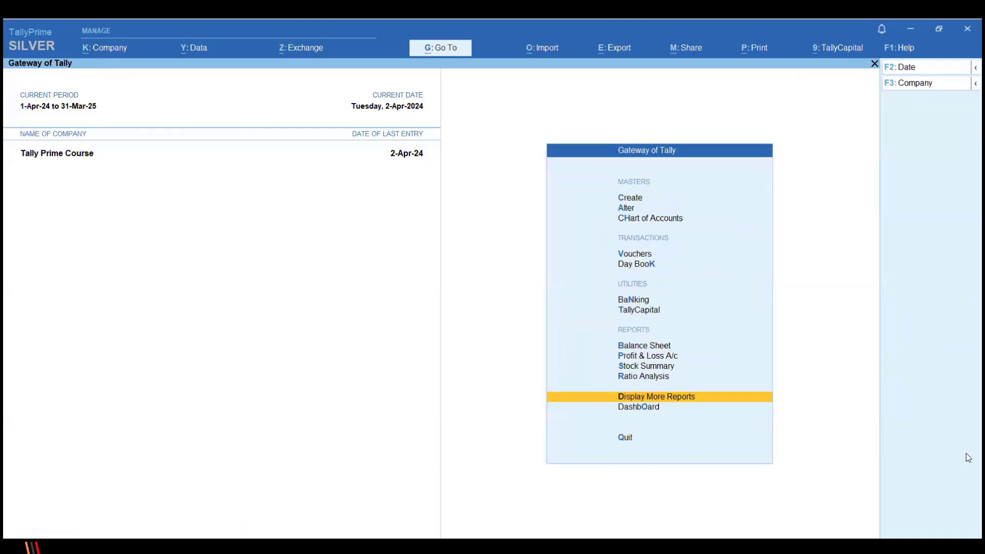
pyautogui.press('Up')
pyautogui.press('Up')
pyautogui.press('Up')
pyautogui.press('Up')
pyautogui.press('Up')
pyautogui.press('Up')
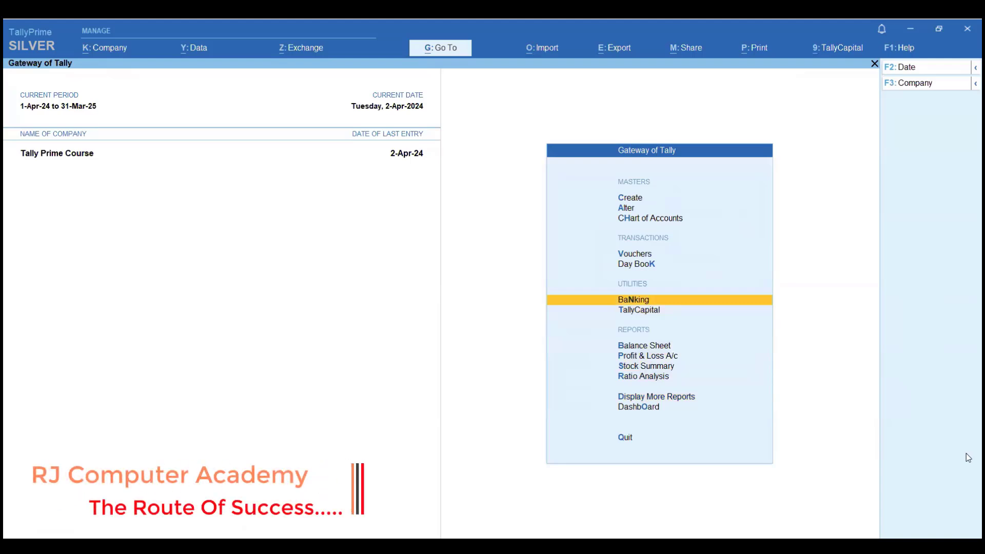
pyautogui.press('Up')
pyautogui.press('Up')
pyautogui.press('Return')
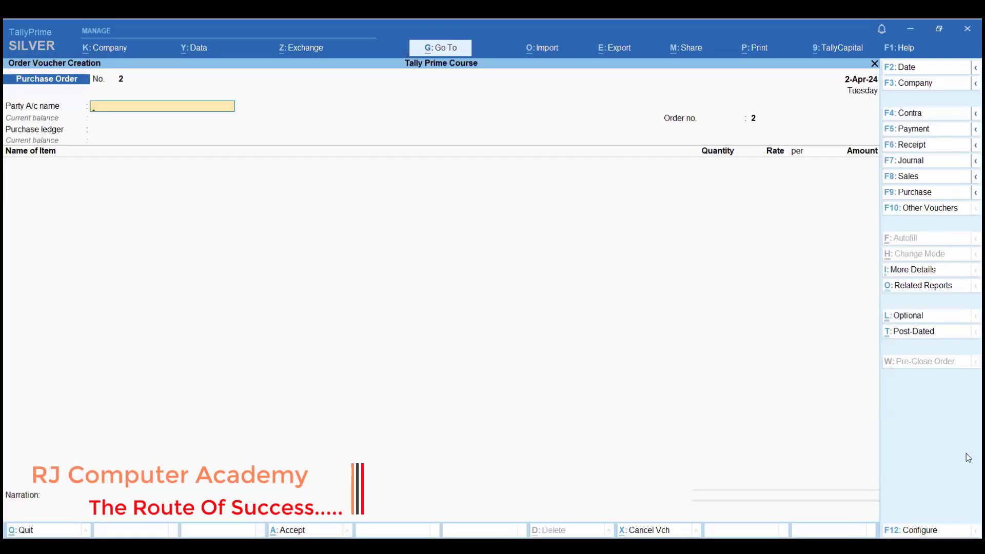
# Bring up the list of other voucher types and show the inactive ones
pyautogui.click(926, 209)
pyautogui.press('Up')
pyautogui.press('Up')
pyautogui.press('Up')
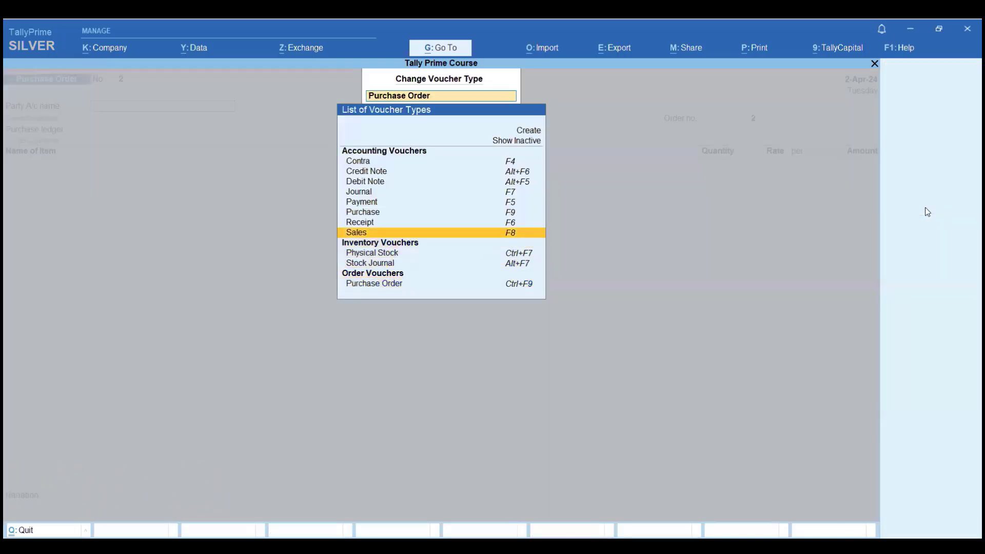
pyautogui.press('Up')
pyautogui.press('Up')
pyautogui.press('Up')
pyautogui.press('Up')
pyautogui.press('Up')
pyautogui.press('Up')
pyautogui.press('Up')
pyautogui.press('Up')
pyautogui.press('Up')
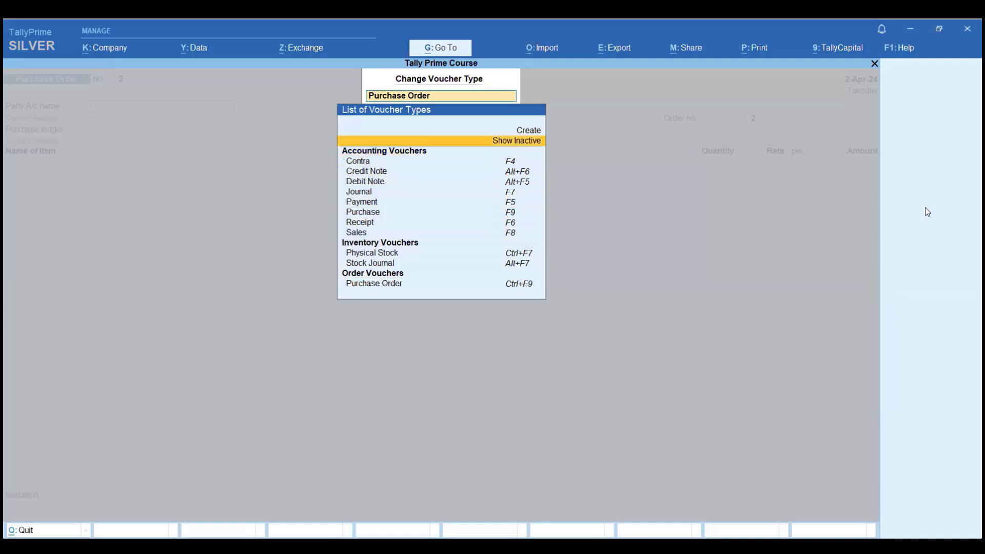
pyautogui.press('Return')
# Activate the Receipt Note voucher type and start a new receipt note, leaving its reference number blank
pyautogui.press('Down')
pyautogui.press('Down')
pyautogui.press('Down')
pyautogui.press('Down')
pyautogui.press('Down')
pyautogui.press('Down')
pyautogui.press('Down')
pyautogui.press('Down')
pyautogui.press('Down')
pyautogui.press('Down')
pyautogui.press('Down')
pyautogui.press('Down')
pyautogui.press('Down')
pyautogui.press('Down')
pyautogui.press('Down')
pyautogui.press('Down')
pyautogui.press('Down')
pyautogui.press('Down')
pyautogui.press('Down')
pyautogui.press('Down')
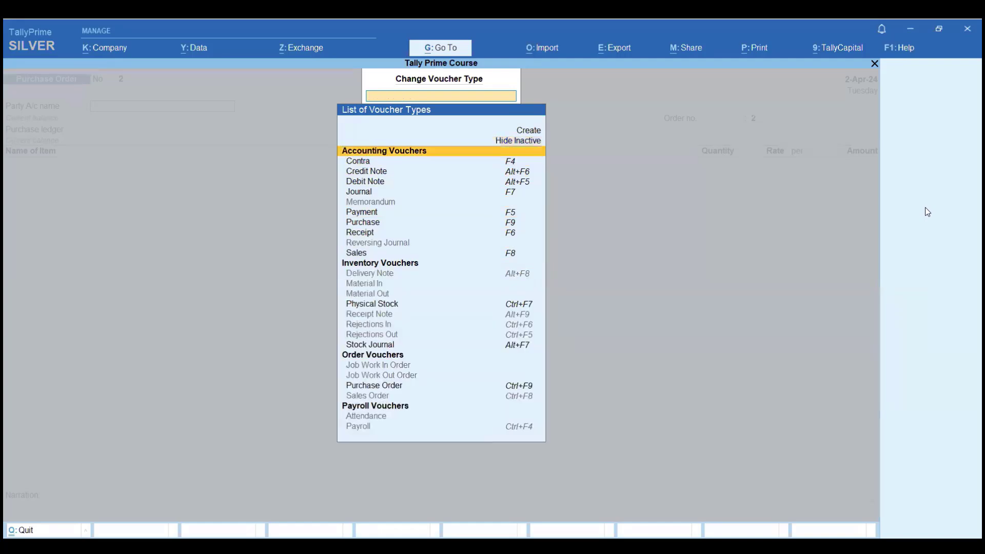
pyautogui.press('Up')
pyautogui.press('Up')
pyautogui.press('Up')
pyautogui.press('Up')
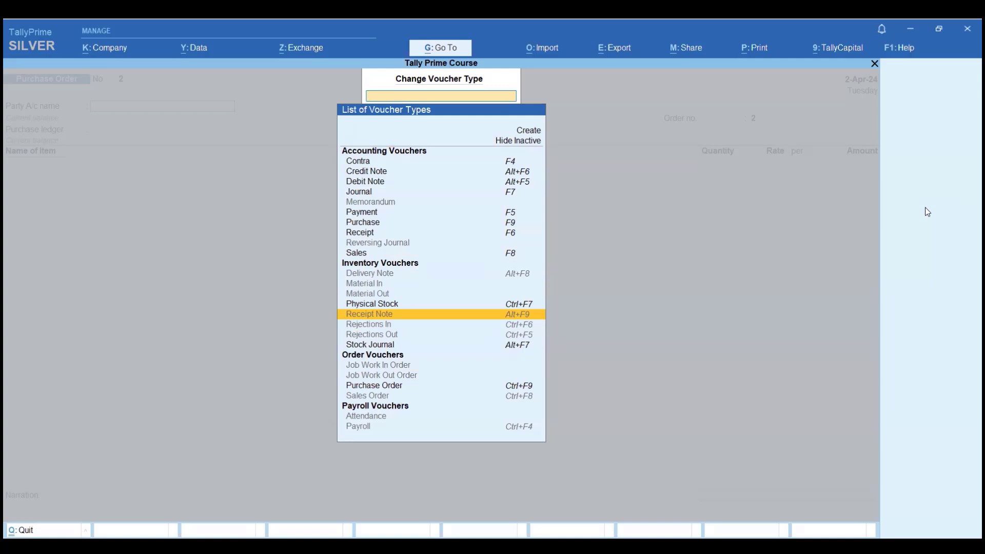
pyautogui.press('Return')
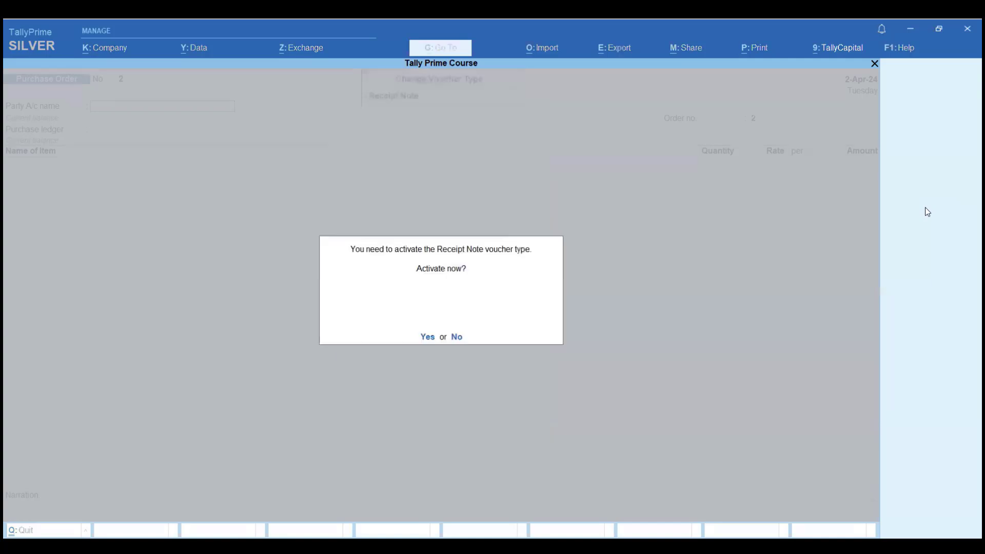
pyautogui.press('Return')
pyautogui.press('Return')
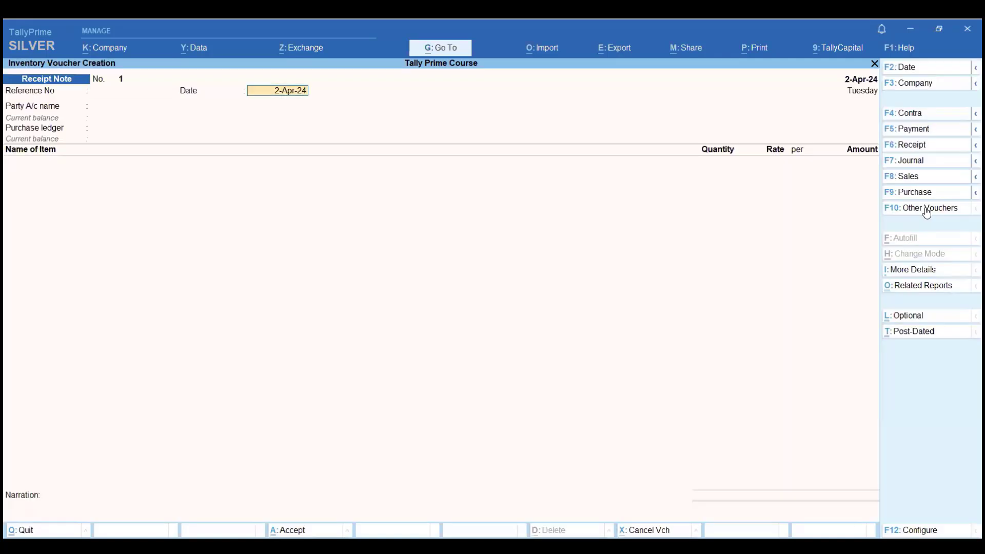
# Set the receipt note's voucher date to 12-Apr-24, keeping the reference date at 2-Apr-24
pyautogui.press('Return')
pyautogui.press('F2')
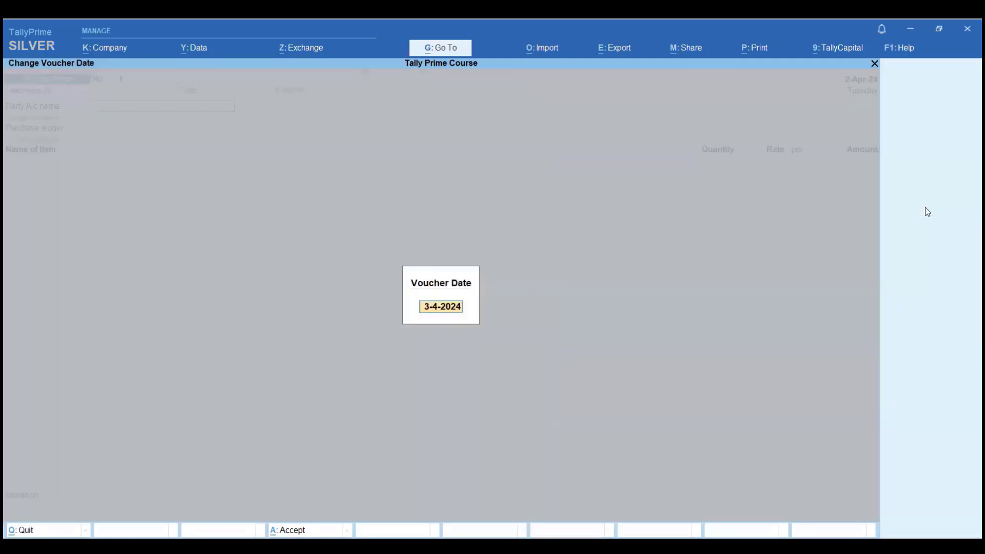
pyautogui.write('12-')
pyautogui.press('Escape')
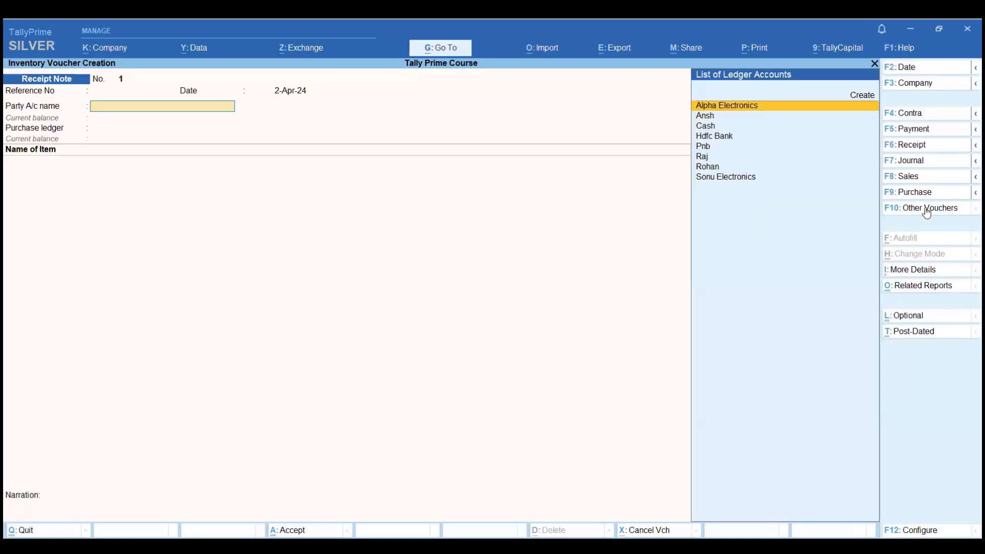
# Choose Sonu Electronics as the party account of the receipt note
pyautogui.press('Down')
pyautogui.press('Down')
pyautogui.press('Down')
pyautogui.press('Down')
pyautogui.press('Down')
pyautogui.press('Down')
pyautogui.press('Down')
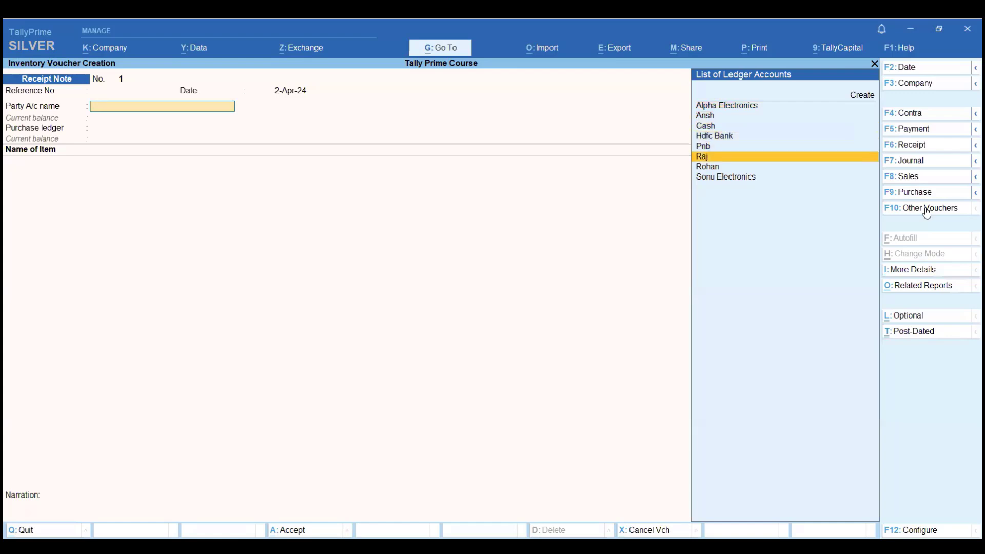
pyautogui.press('Return')
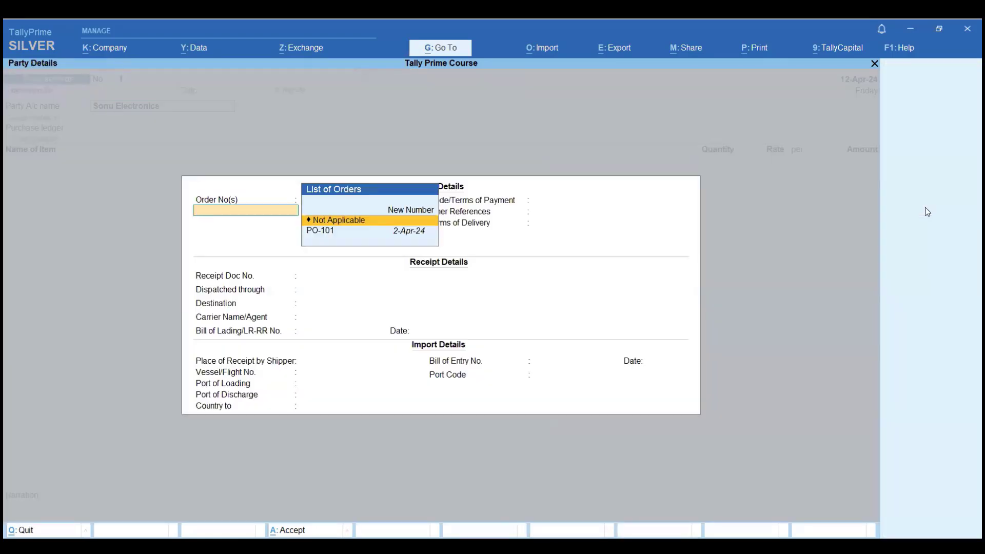
# Link the receipt note to order PO-101 and accept the order and receipt details with the remaining fields blank
pyautogui.press('Down')
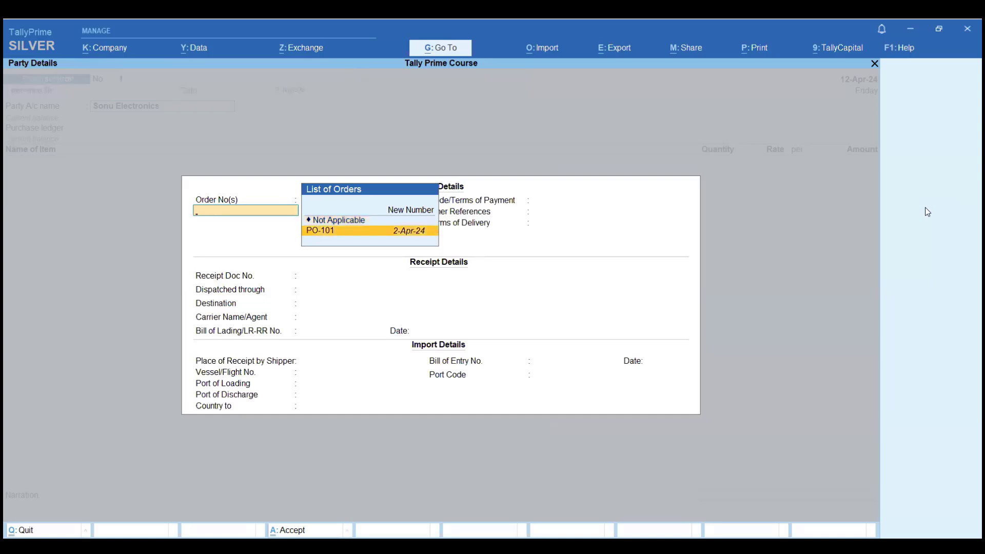
pyautogui.press('Return')
pyautogui.press('Return')
pyautogui.press('Return')
pyautogui.press('Return')
pyautogui.press('Return')
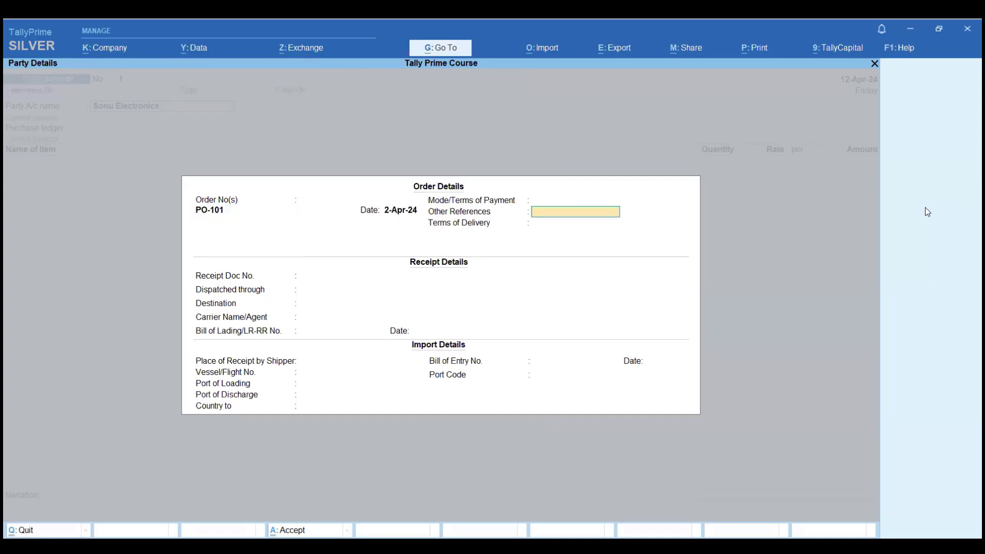
pyautogui.press('ctrl')
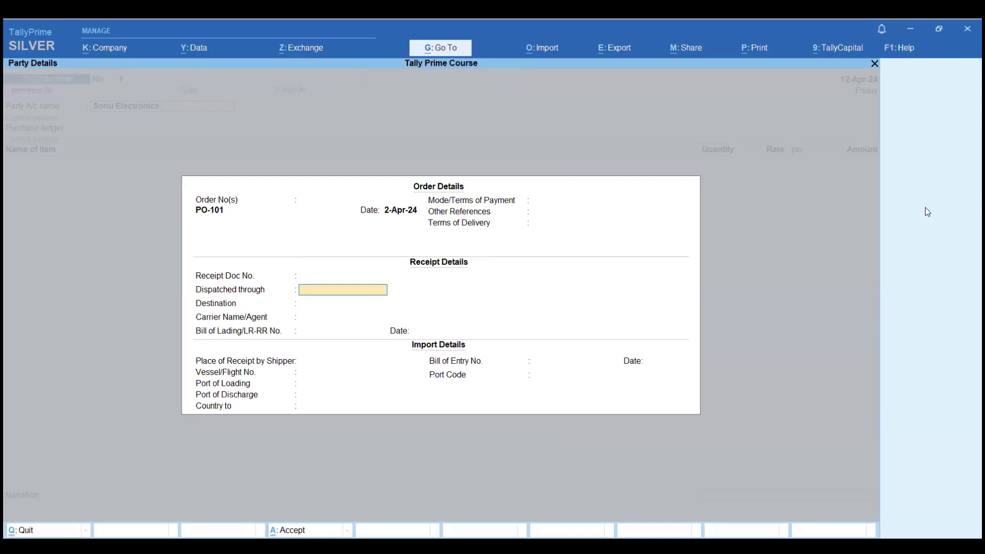
pyautogui.hotkey('ctrl', 'a')
# Select Sonu Electronics as the supplier, accept the remaining party details and move on to the Ac item line
pyautogui.write('A')
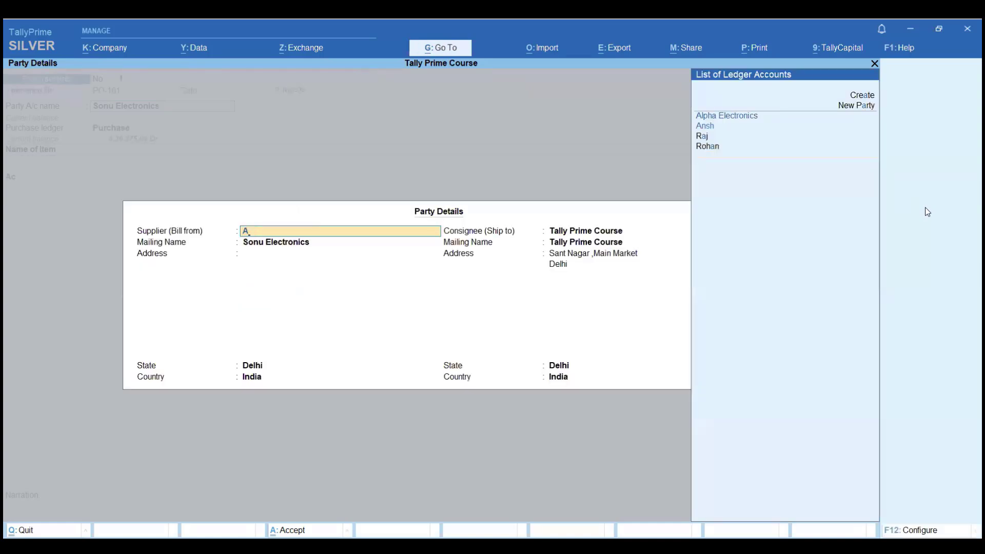
pyautogui.press('BackSpace')
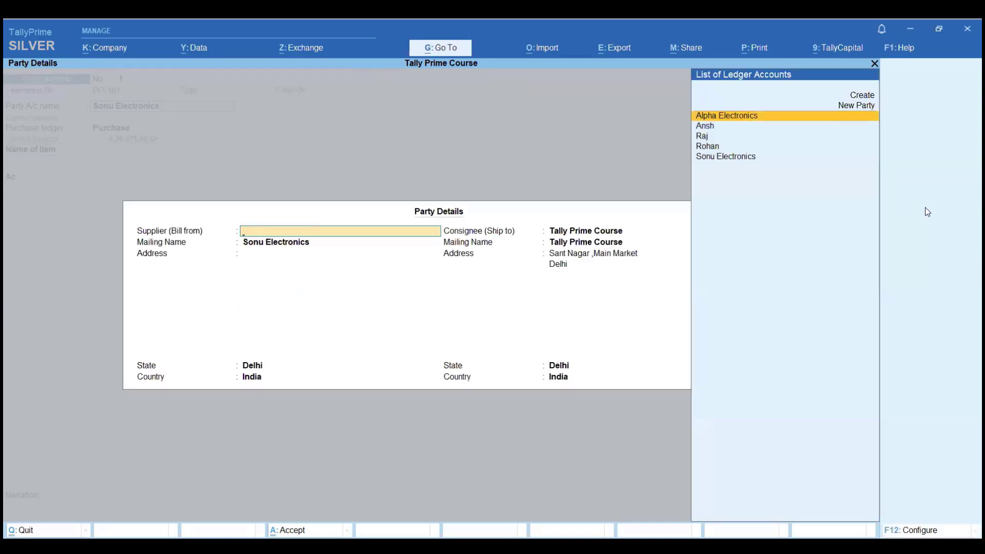
pyautogui.press('Down')
pyautogui.press('Down')
pyautogui.press('Down')
pyautogui.press('Down')
pyautogui.press('Return')
pyautogui.press('Return')
pyautogui.press('Return')
pyautogui.press('Return')
pyautogui.press('Return')
pyautogui.press('Return')
pyautogui.press('Return')
pyautogui.press('Return')
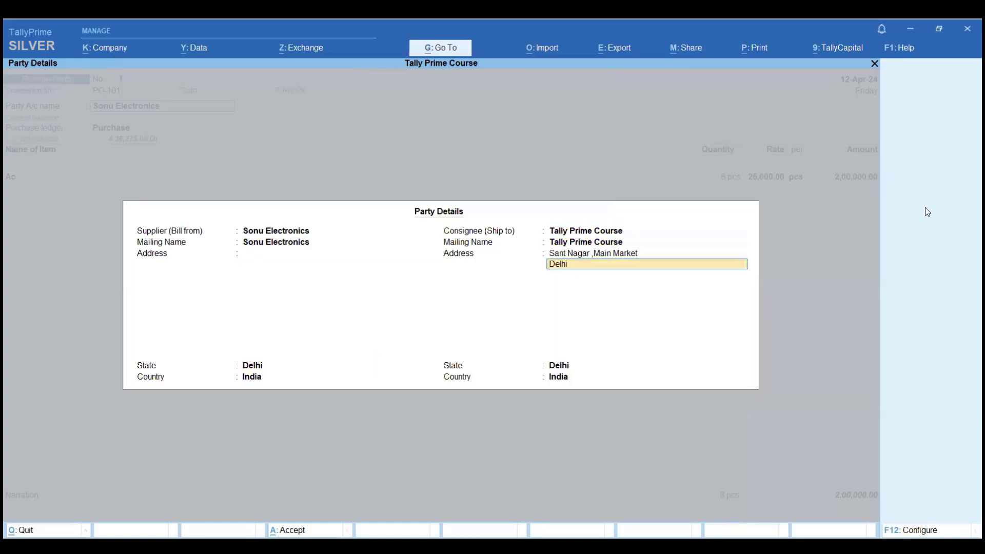
pyautogui.press('Return')
pyautogui.press('Return')
pyautogui.press('Return')
pyautogui.press('Return')
pyautogui.press('Return')
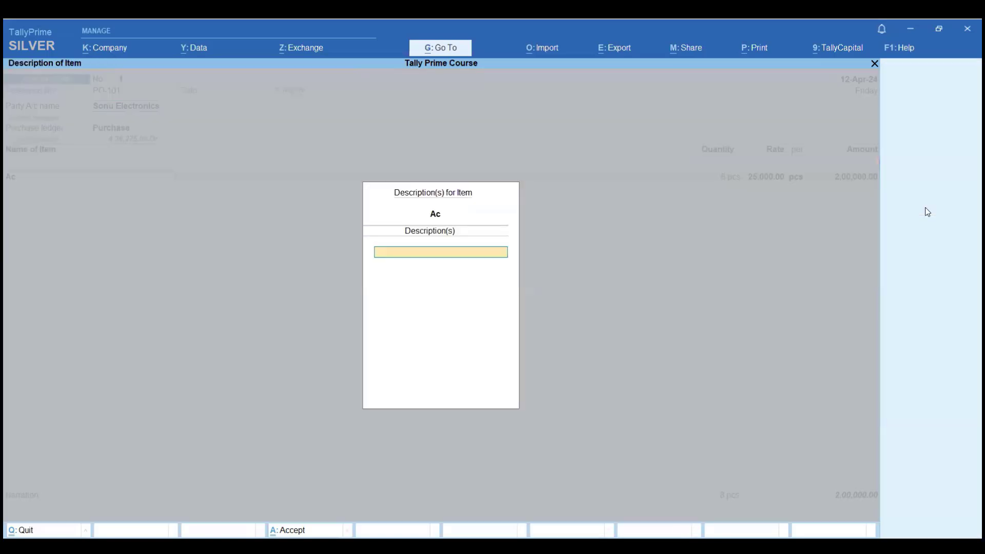
# Leave the Ac description blank and accept its allocation of 8 pcs at 25,000 with tracking number and order number PO-101
pyautogui.press('Return')
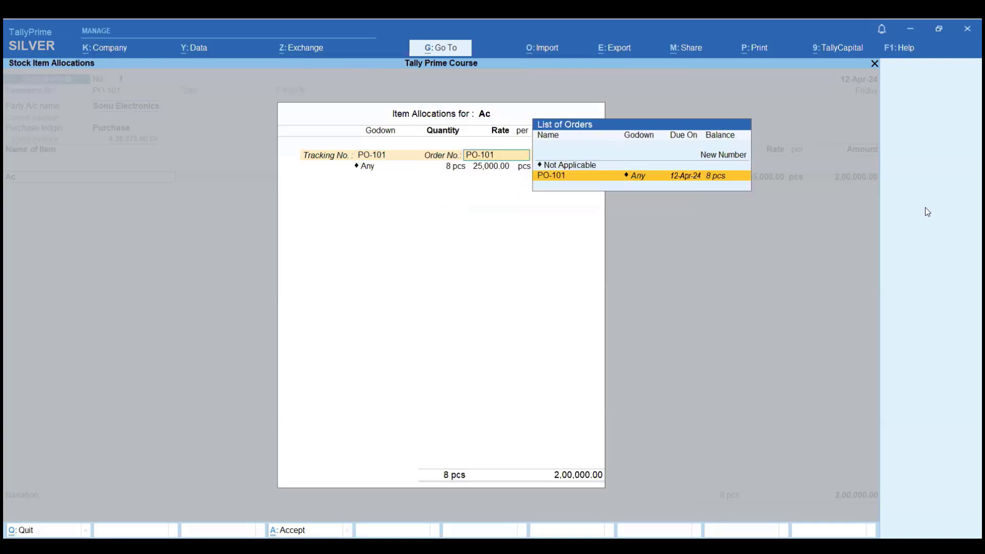
pyautogui.press('Return')
pyautogui.press('Return')
pyautogui.press('Return')
pyautogui.press('Return')
pyautogui.press('Return')
pyautogui.press('Return')
pyautogui.press('Return')
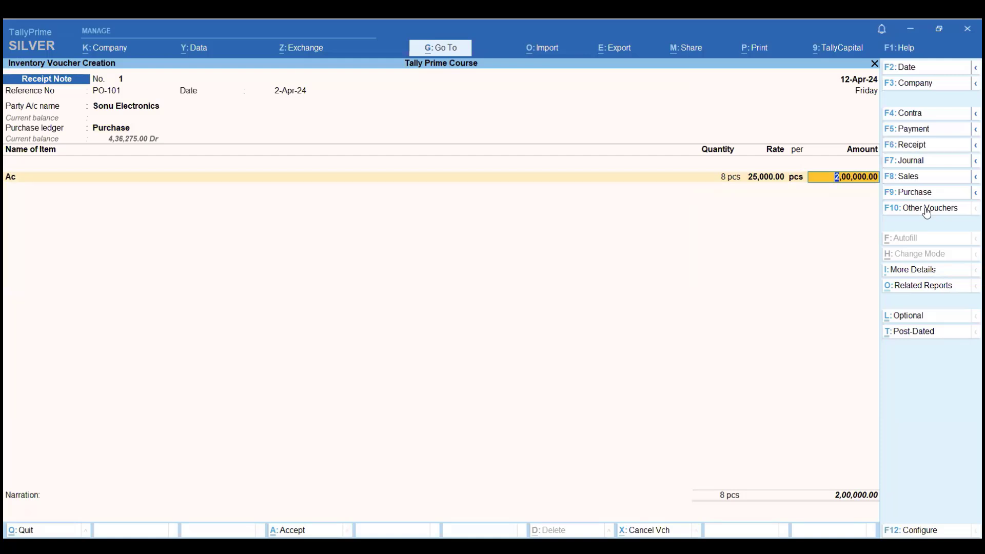
# Leave the narration blank and accept the receipt note
pyautogui.press('Return')
pyautogui.press('Return')
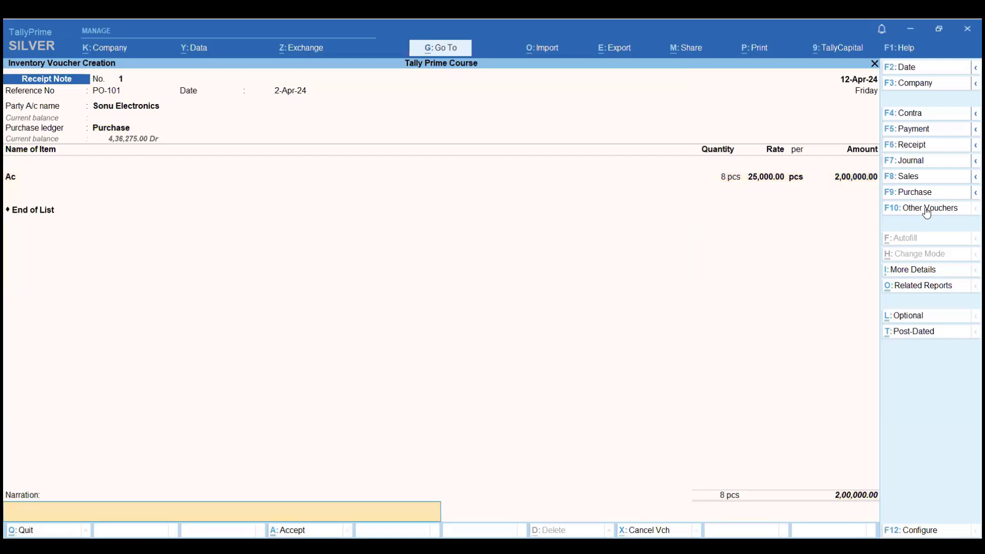
pyautogui.press('Return')
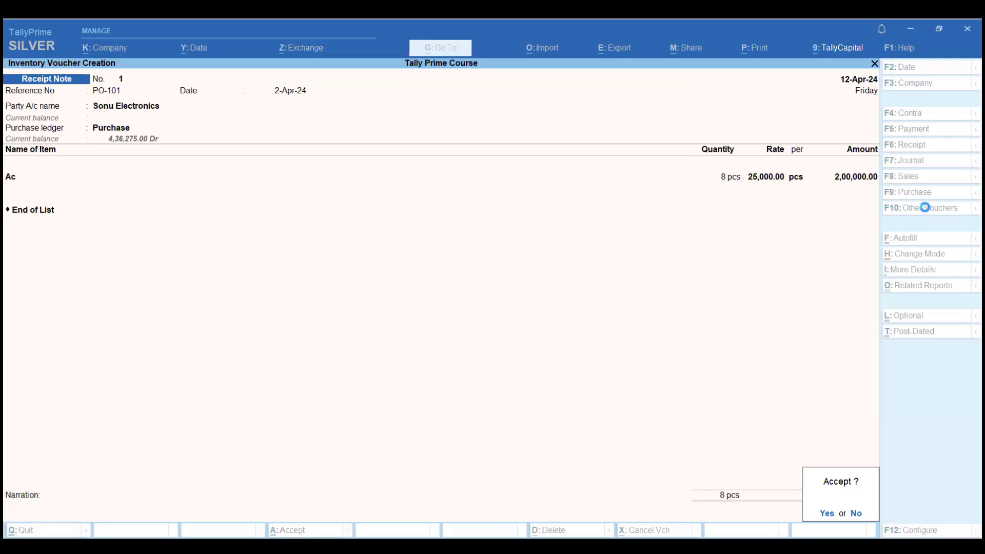
pyautogui.press('Return')
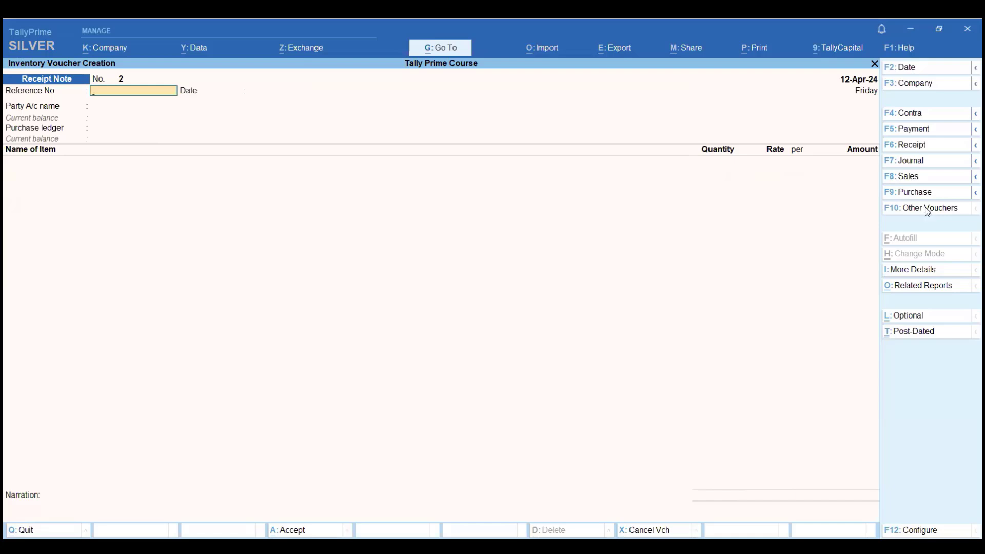
# Leave voucher entry and check the closing stock of Ac in the Stock Summary
pyautogui.press('Escape')
pyautogui.press('d')
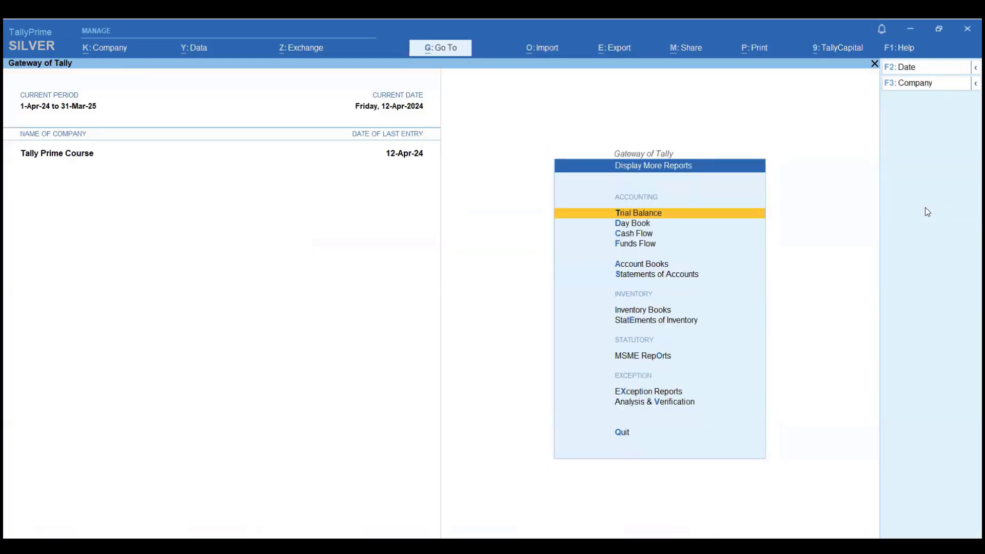
pyautogui.press('Escape')
pyautogui.press('Up')
pyautogui.press('Up')
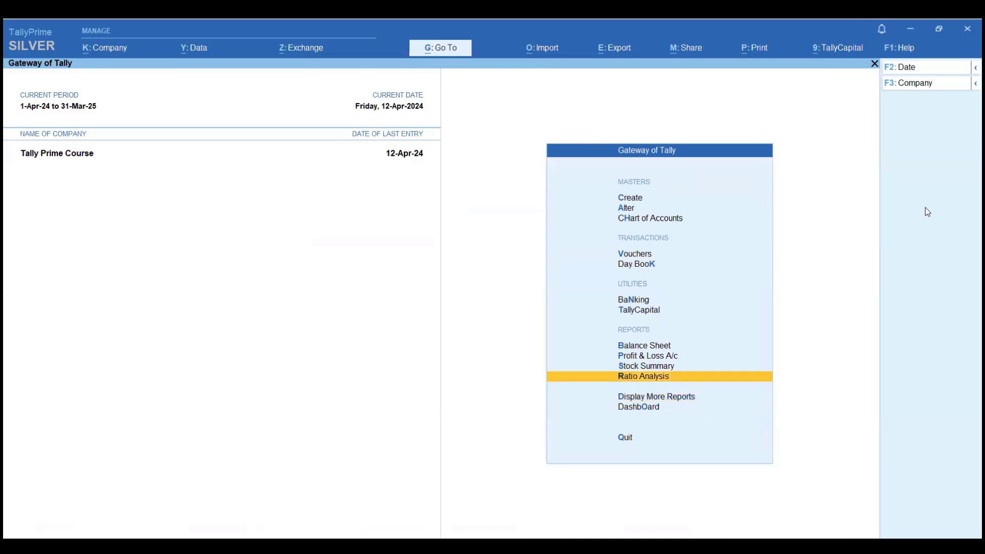
pyautogui.press('Return')
pyautogui.press('Down')
pyautogui.press('Up')
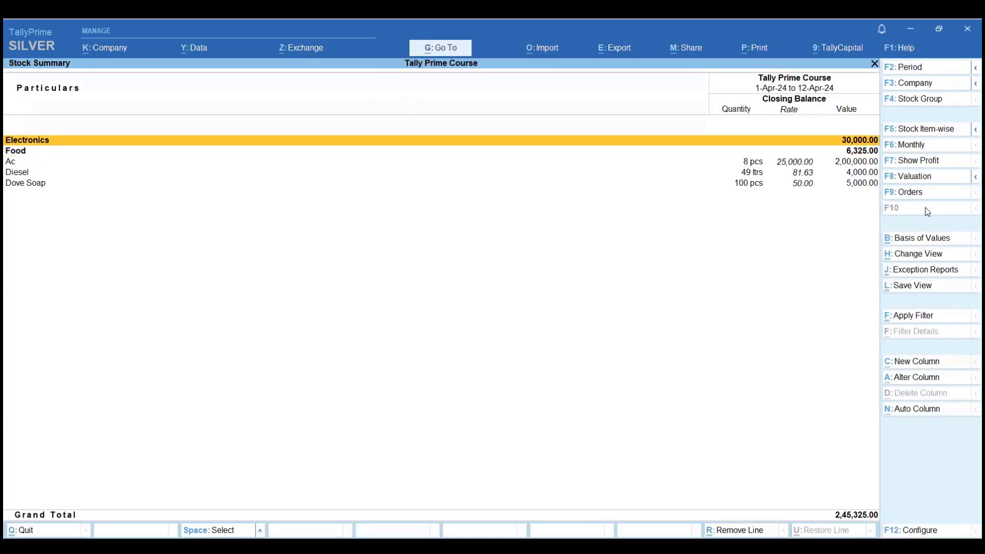
pyautogui.press('Down')
pyautogui.press('Down')
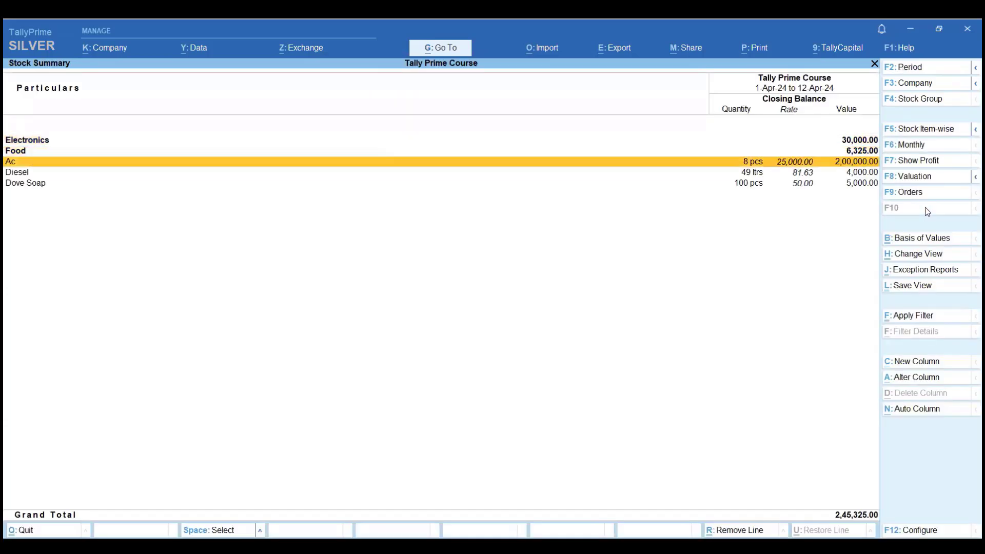
pyautogui.press('Escape')
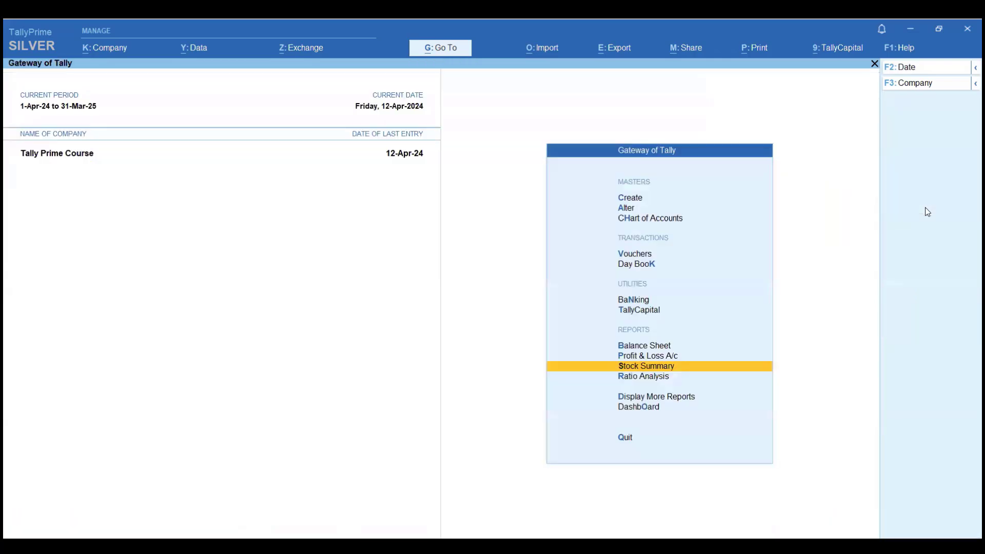
# Open the Statements of Inventory among the additional reports
pyautogui.press('Down')
pyautogui.press('Down')
pyautogui.press('Return')
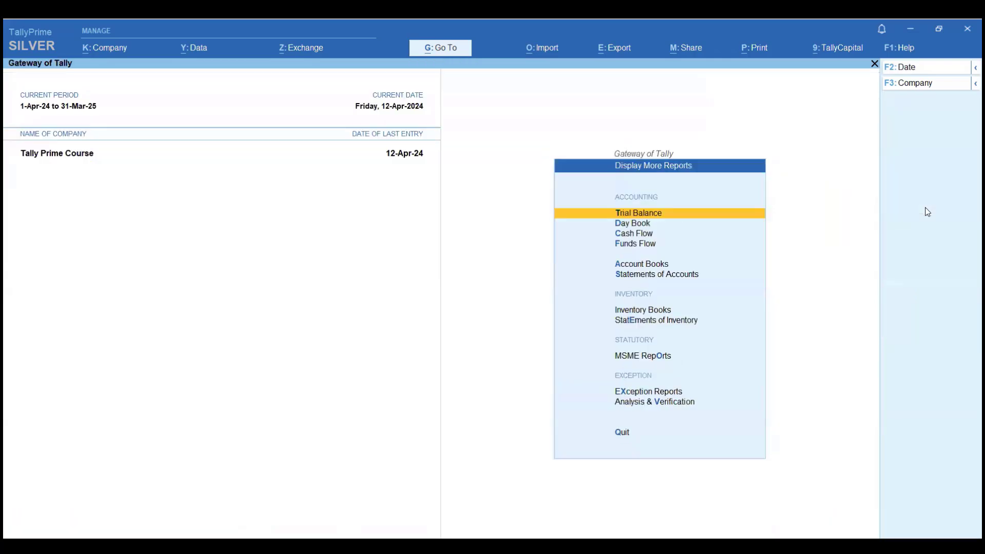
pyautogui.press('Down')
pyautogui.press('Down')
pyautogui.press('Down')
pyautogui.press('Down')
pyautogui.press('Down')
pyautogui.press('Down')
pyautogui.press('Down')
pyautogui.press('Return')
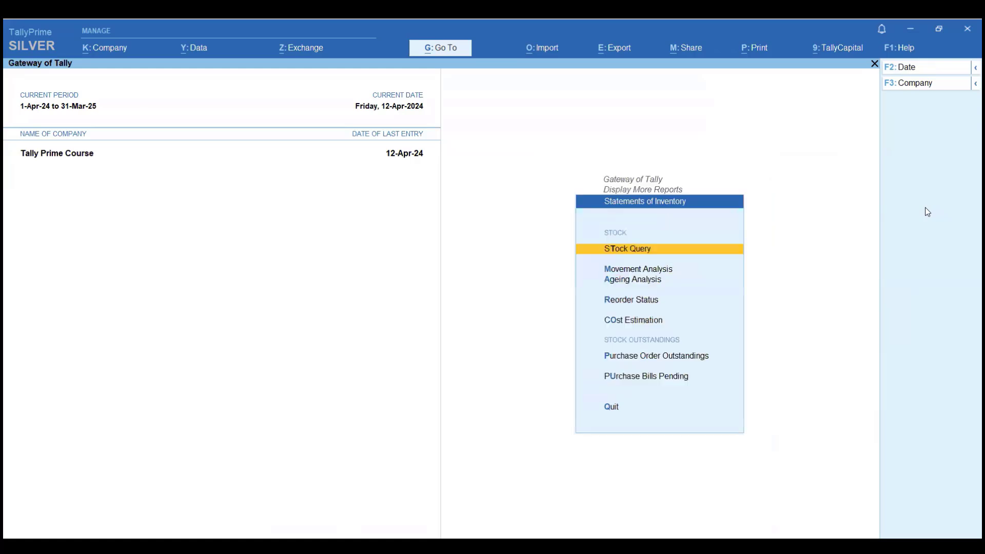
# Open the purchase order outstandings report covering all orders
pyautogui.press('Down')
pyautogui.press('Down')
pyautogui.press('Down')
pyautogui.press('Down')
pyautogui.press('Down')
pyautogui.press('Return')
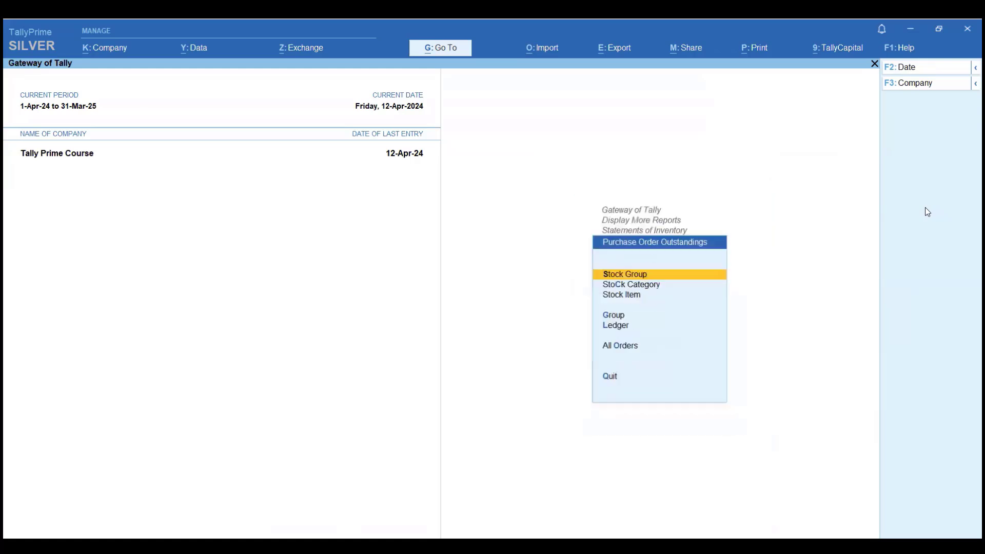
pyautogui.press('Down')
pyautogui.press('Down')
pyautogui.press('Down')
pyautogui.press('Down')
pyautogui.press('Down')
pyautogui.press('Return')
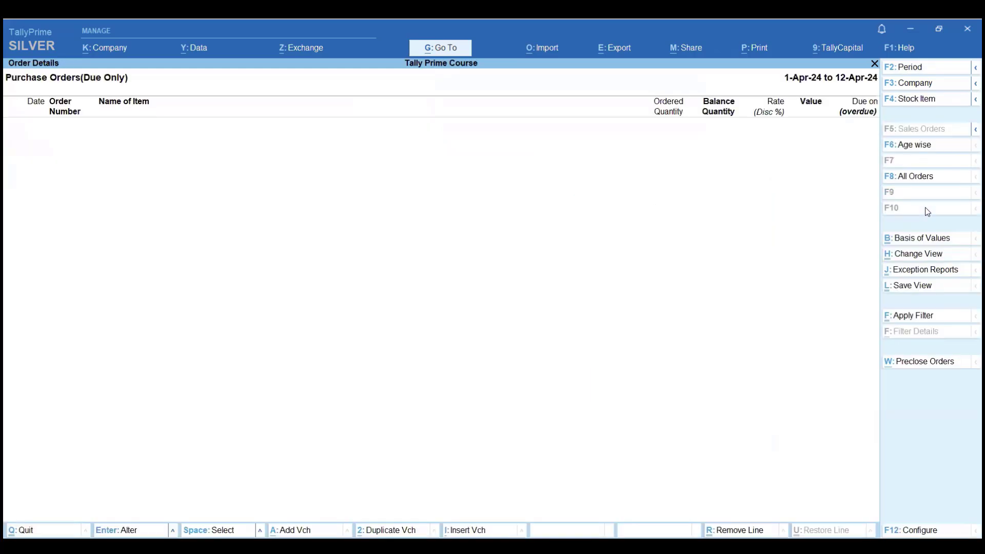
# Toggle the purchase orders report between due orders and all orders, and close it
pyautogui.click(923, 177)
pyautogui.click(927, 184)
pyautogui.click(926, 183)
pyautogui.click(926, 184)
pyautogui.press('Escape')
# View the Purchase Bills Pending report for goods received without a bill, and close it
pyautogui.press('Down')
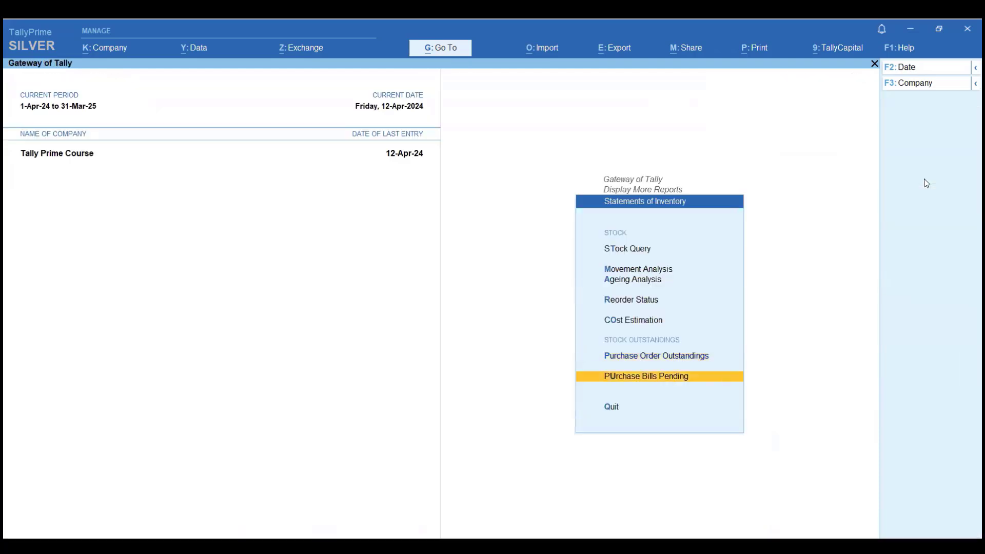
pyautogui.press('Return')
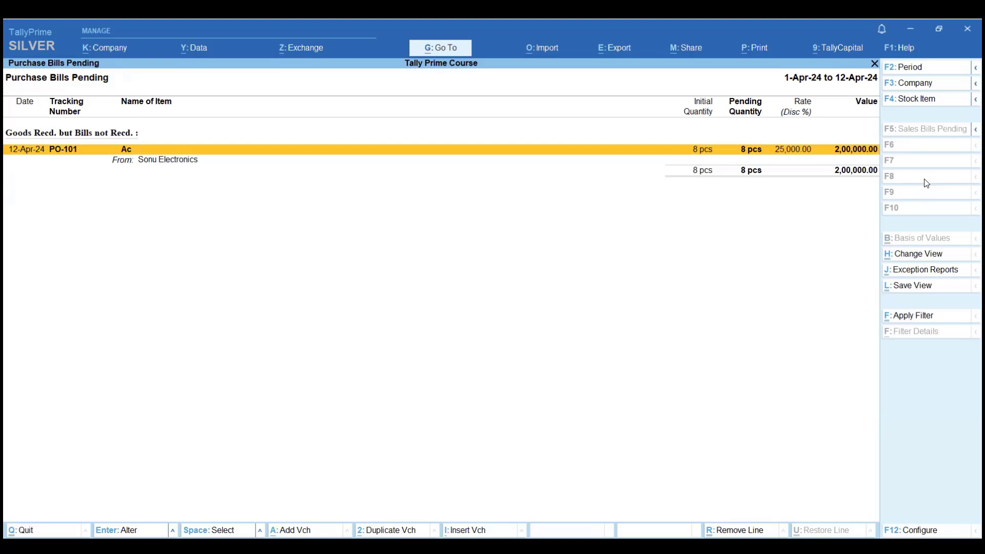
pyautogui.press('Escape')
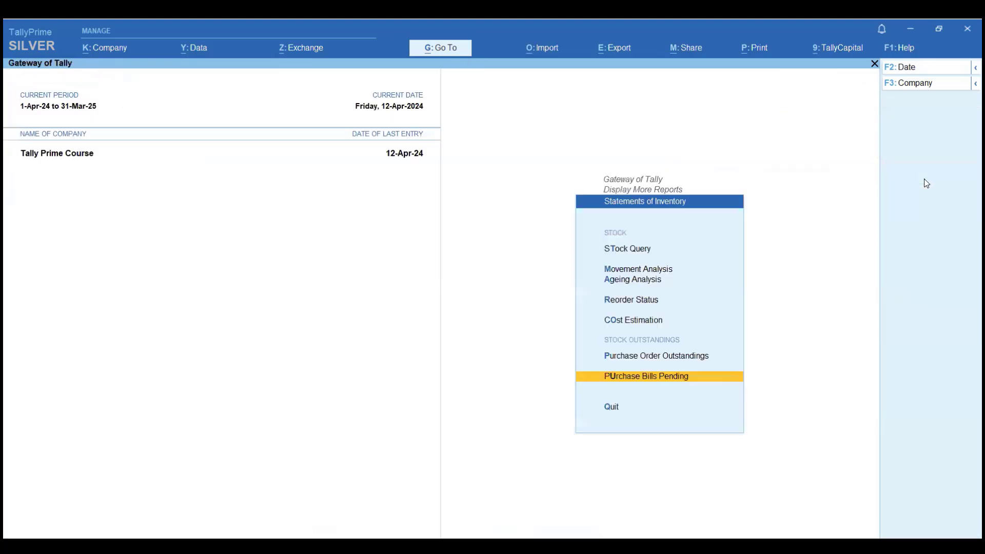
# Open the ledger vouchers of Sonu Electronics from the account books
pyautogui.press('Escape')
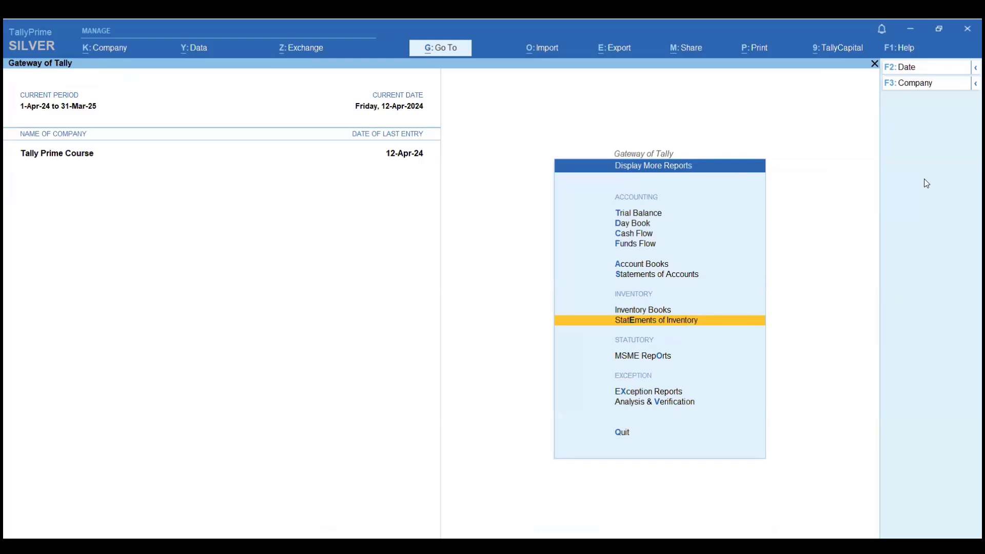
pyautogui.press('Up')
pyautogui.press('Up')
pyautogui.press('Up')
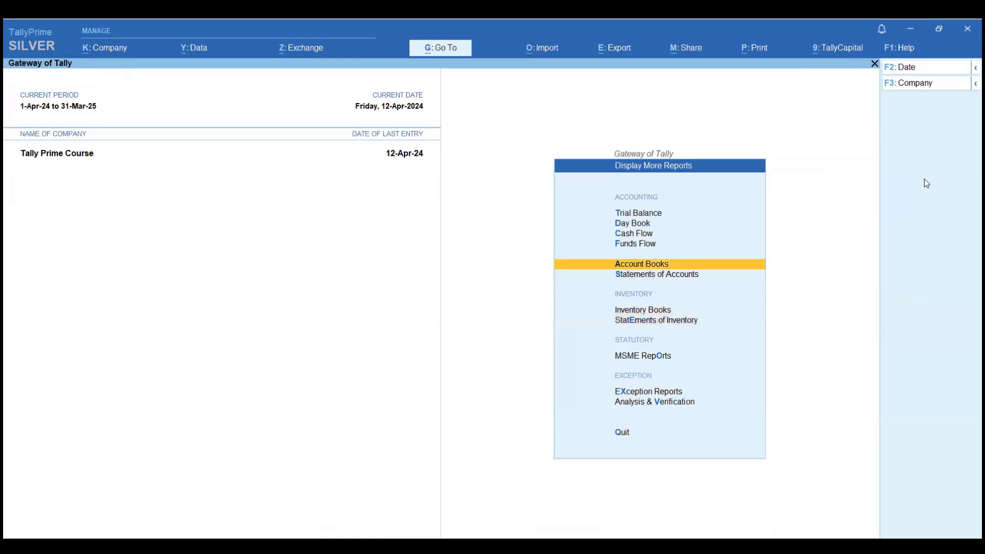
pyautogui.press('Return')
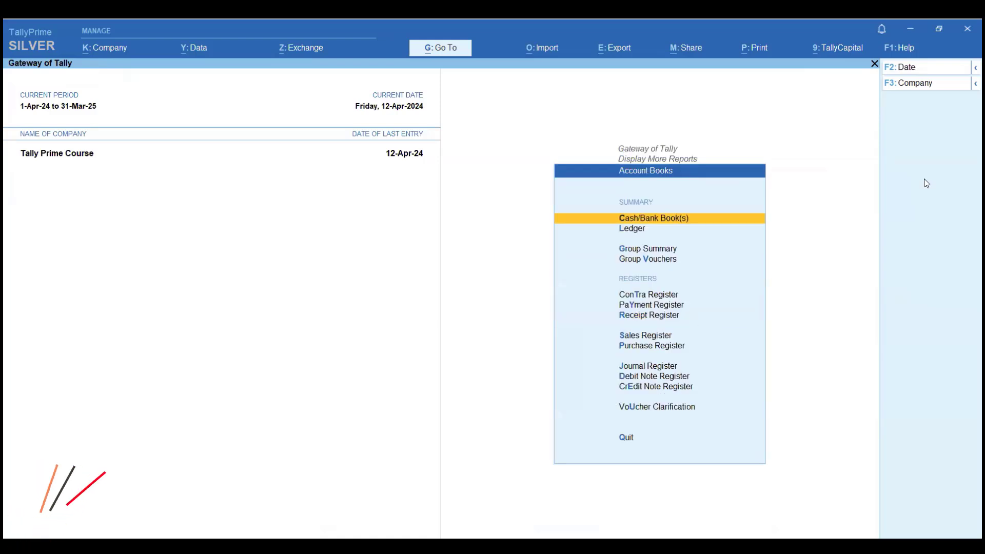
pyautogui.press('Down')
pyautogui.press('Return')
pyautogui.write('So')
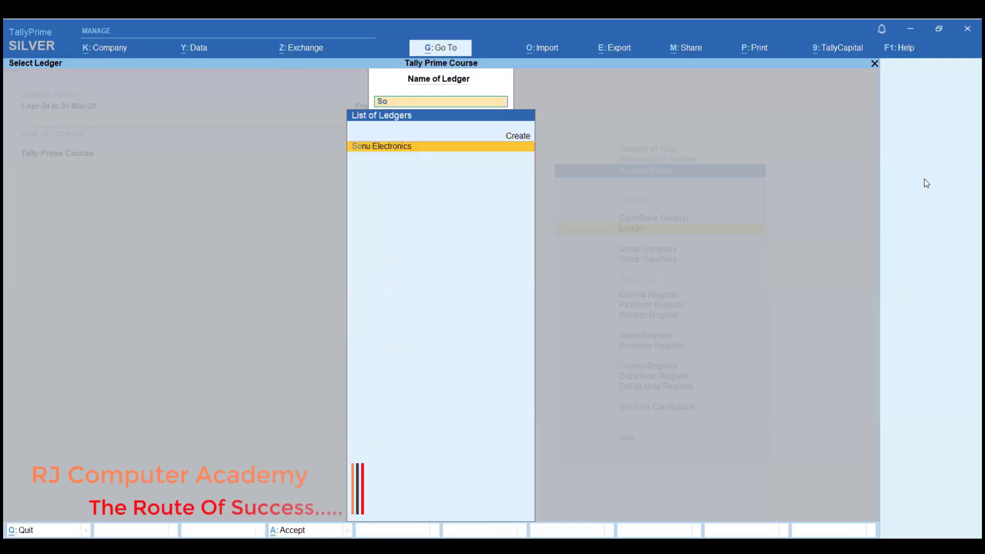
pyautogui.write('n')
pyautogui.press('Return')
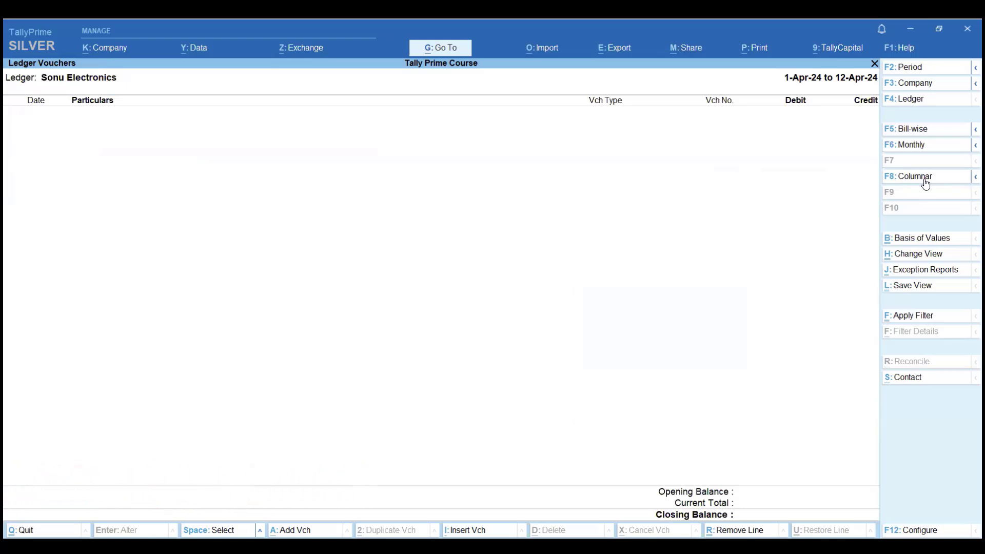
# Close the Sonu Electronics ledger report and return to the account books
pyautogui.press('Escape')
pyautogui.press('BackSpace')
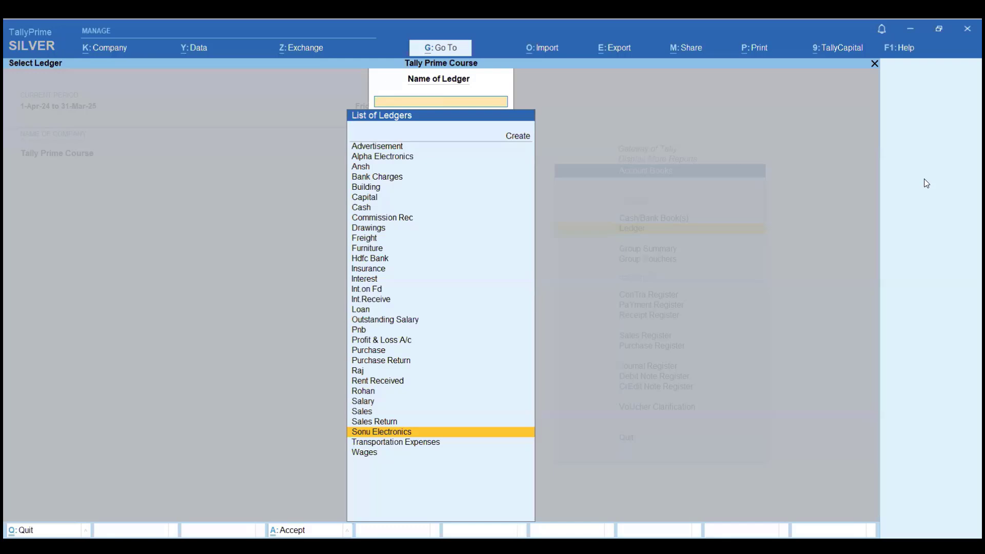
pyautogui.press('Escape')
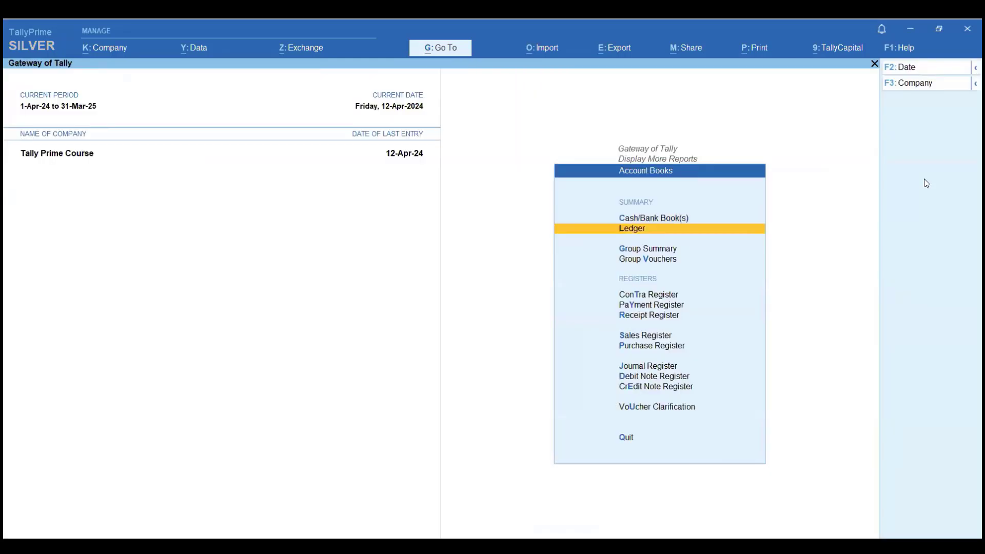
# Leave the account books and open a new Purchase voucher
pyautogui.press('Escape')
pyautogui.press('Escape')
pyautogui.press('Up')
pyautogui.press('Up')
pyautogui.press('Up')
pyautogui.press('Up')
pyautogui.press('Up')
pyautogui.press('Up')
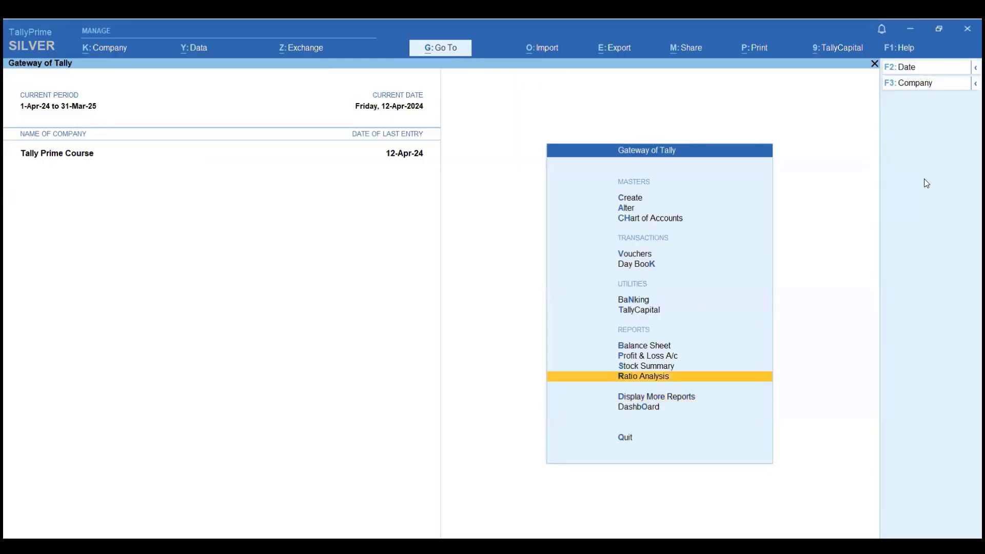
pyautogui.press('Up')
pyautogui.press('Up')
pyautogui.press('Return')
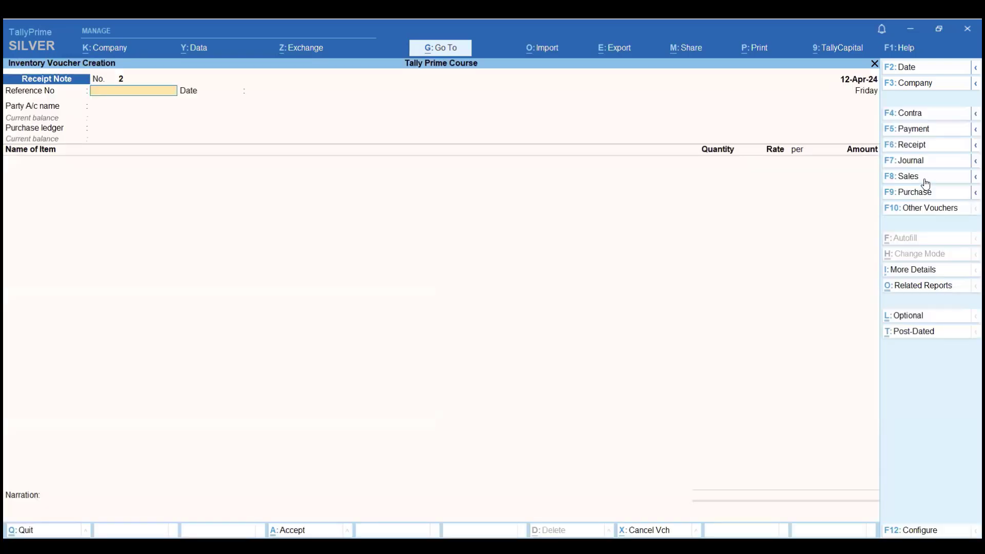
pyautogui.click(905, 195)
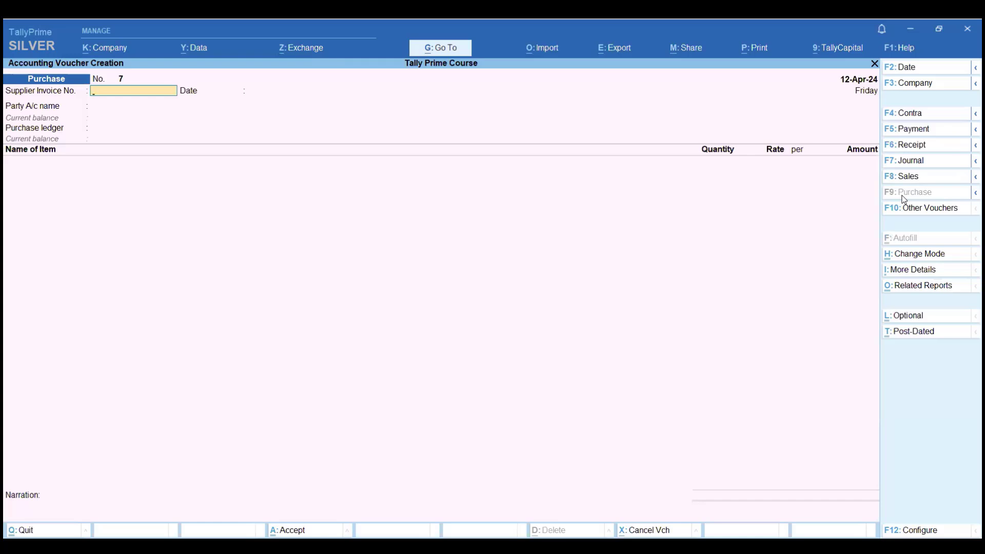
# Enter supplier invoice number 101 dated 12-Apr-24 and choose Sonu Electronics as the party account
pyautogui.write('101')
pyautogui.press('Return')
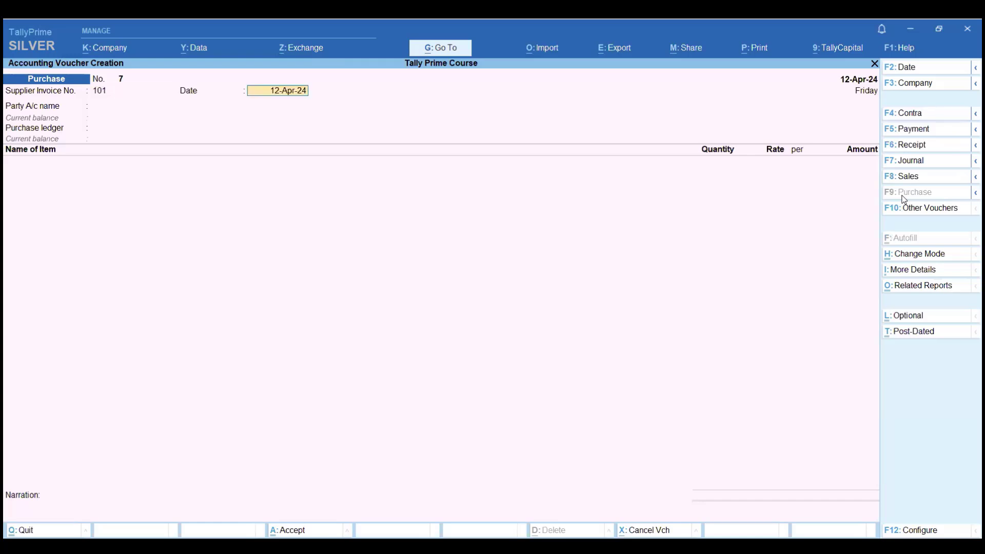
pyautogui.press('Return')
pyautogui.press('Down')
pyautogui.press('Down')
pyautogui.press('Down')
pyautogui.press('Down')
pyautogui.press('Down')
pyautogui.press('Down')
pyautogui.press('Down')
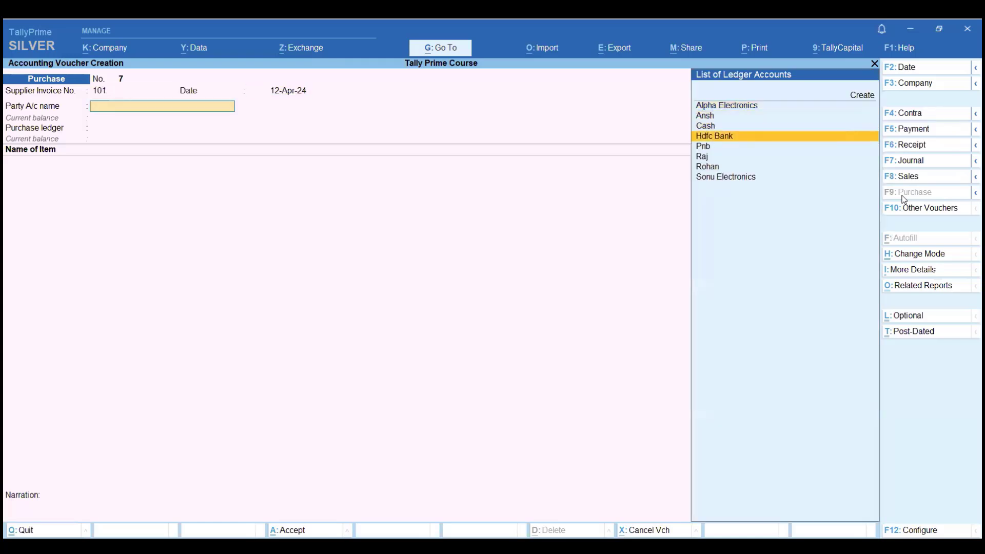
pyautogui.press('Return')
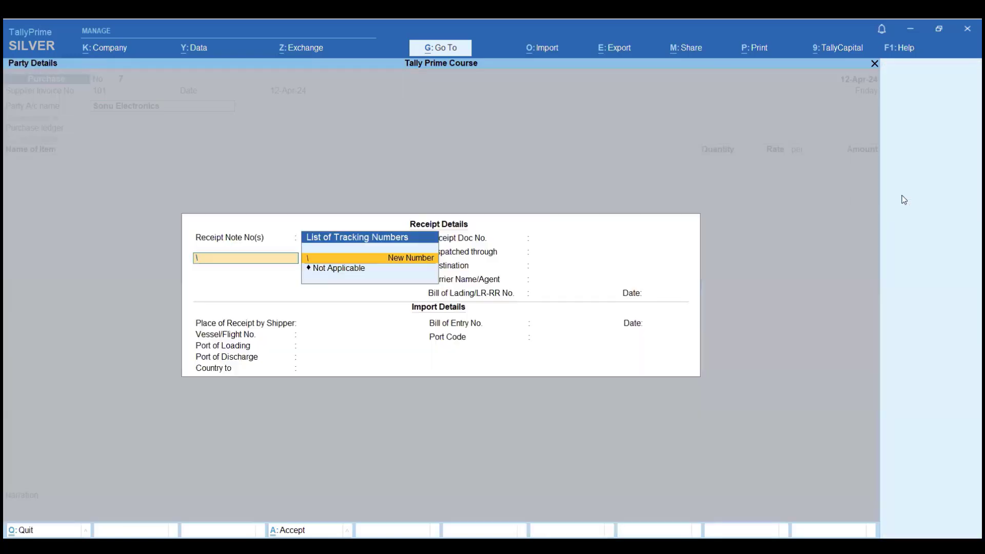
# Link receipt note PO-101 to the purchase and accept the receipt and party details of Sonu Electronics
pyautogui.press('BackSpace')
pyautogui.press('Down')
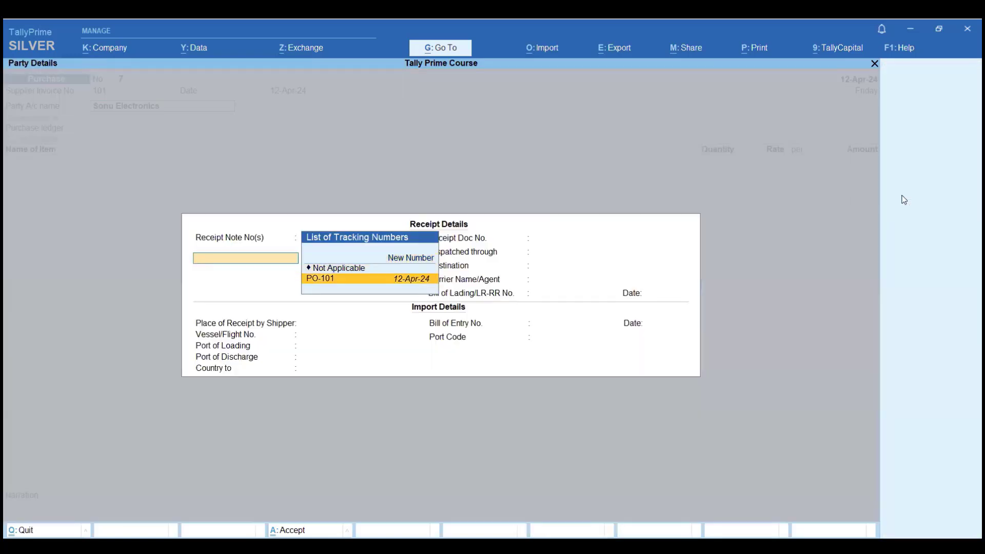
pyautogui.press('Return')
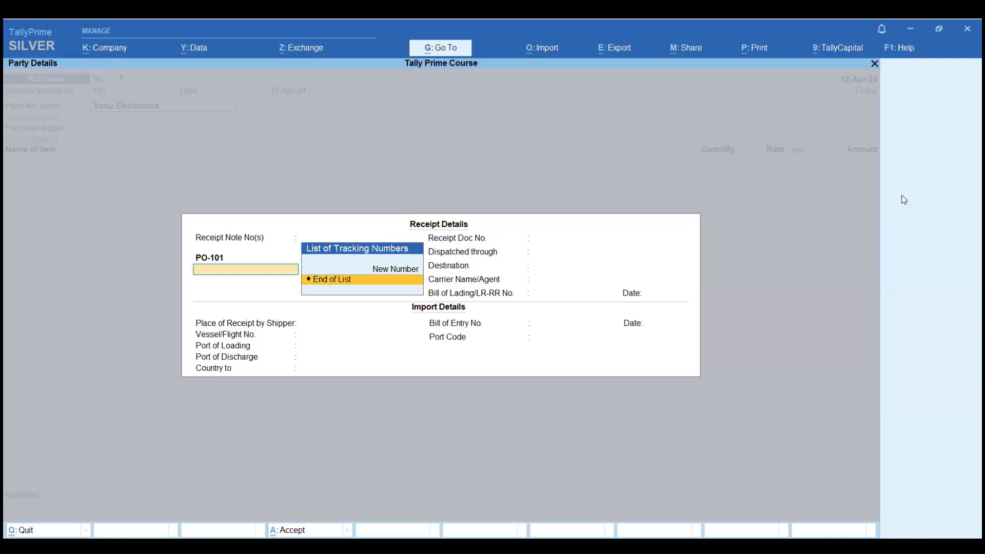
pyautogui.press('Return')
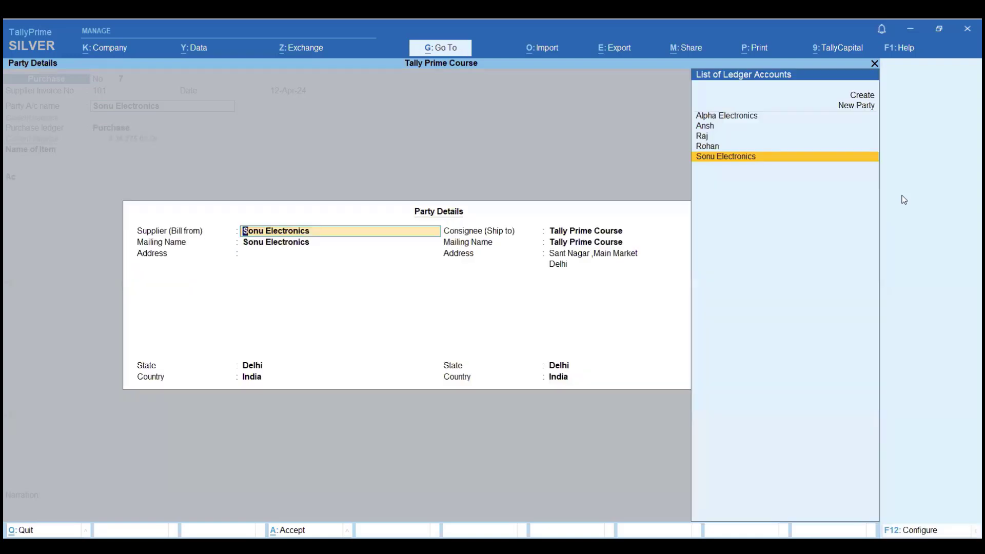
pyautogui.press('Return')
pyautogui.press('Return')
pyautogui.press('Return')
pyautogui.press('Return')
pyautogui.press('Return')
pyautogui.press('Return')
pyautogui.press('Return')
pyautogui.press('Return')
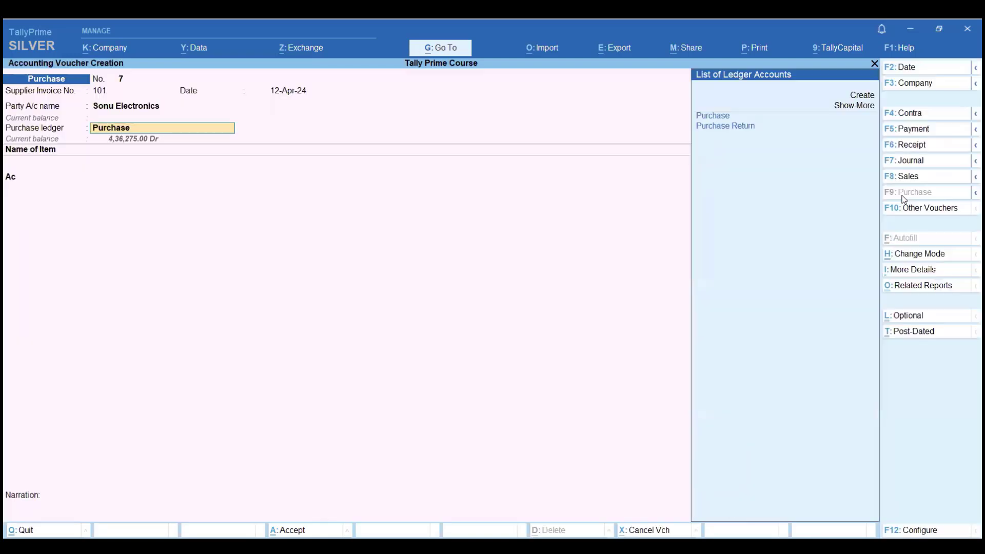
# Accept the Purchase ledger and the Ac allocation for tracking number PO-101: Gt Road, 8 pcs at 25,000.00
pyautogui.press('Return')
pyautogui.press('Return')
pyautogui.press('Return')
pyautogui.press('Return')
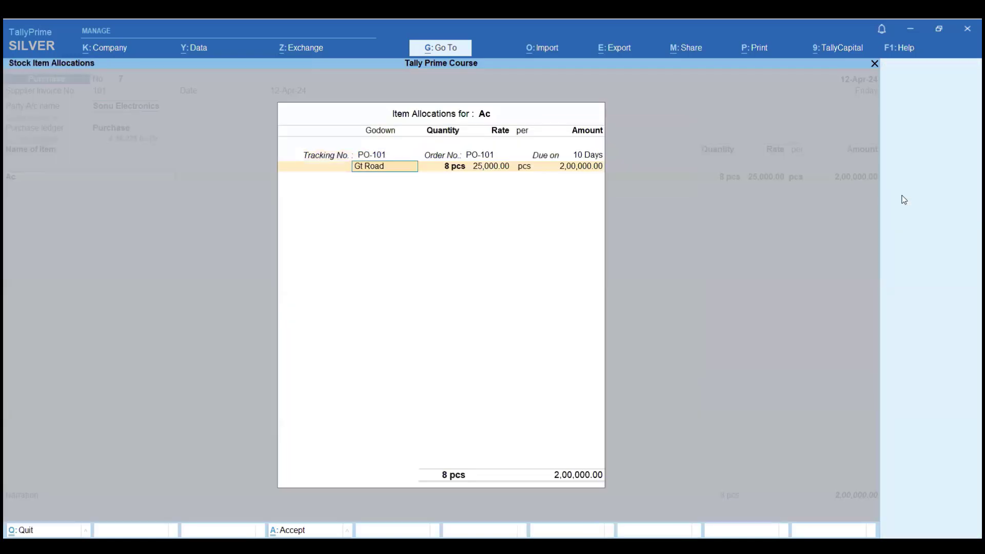
pyautogui.press('Return')
pyautogui.press('Return')
pyautogui.press('Return')
pyautogui.press('Return')
pyautogui.press('Return')
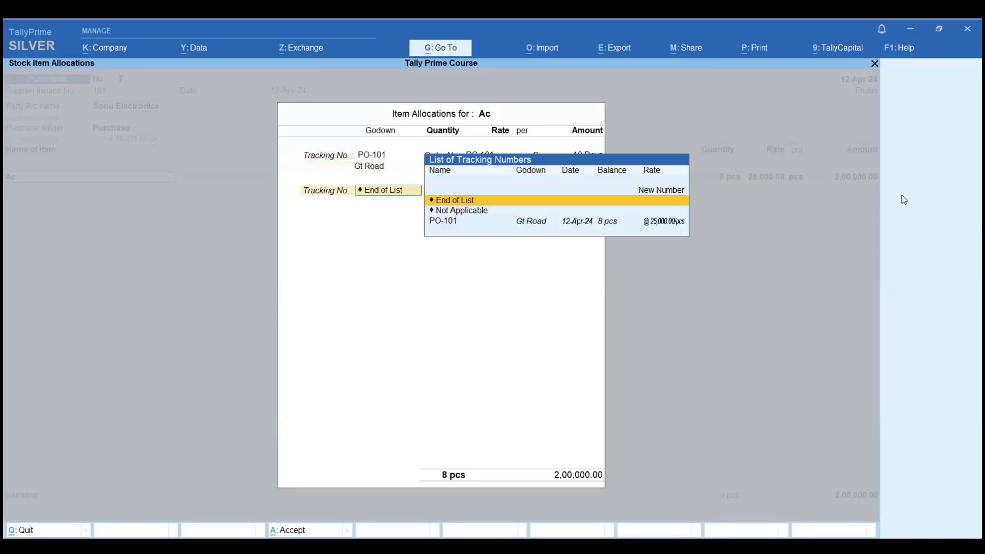
pyautogui.press('Return')
pyautogui.press('Return')
pyautogui.press('Return')
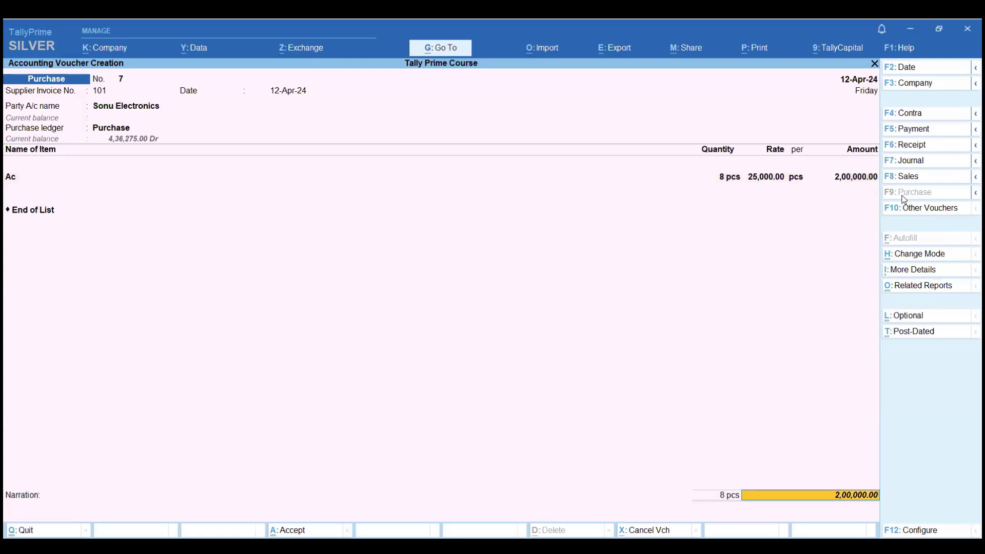
# Finish the purchase entry with the narration left blank, and save the voucher
pyautogui.press('Return')
pyautogui.press('Return')
pyautogui.press('Return')
pyautogui.press('Return')
pyautogui.press('Return')
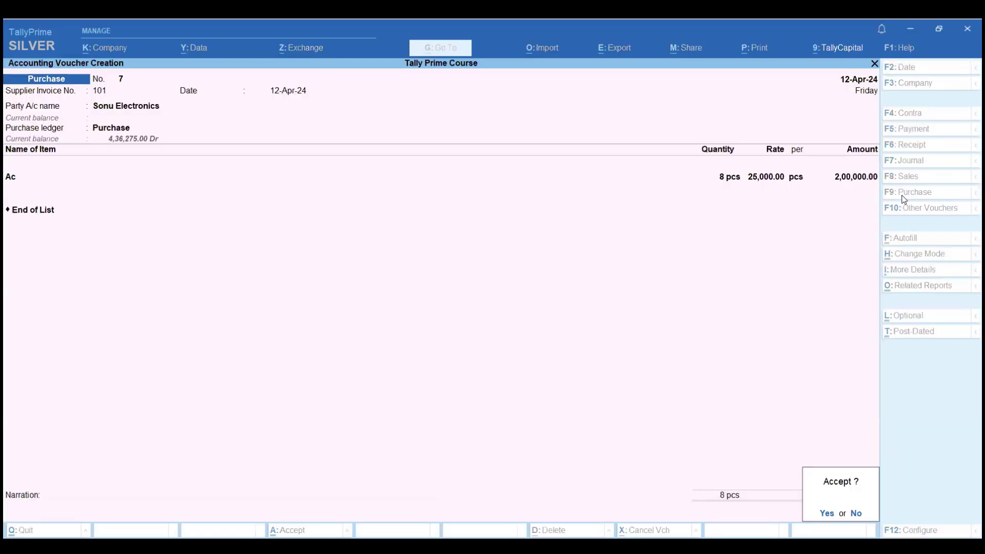
pyautogui.press('Return')
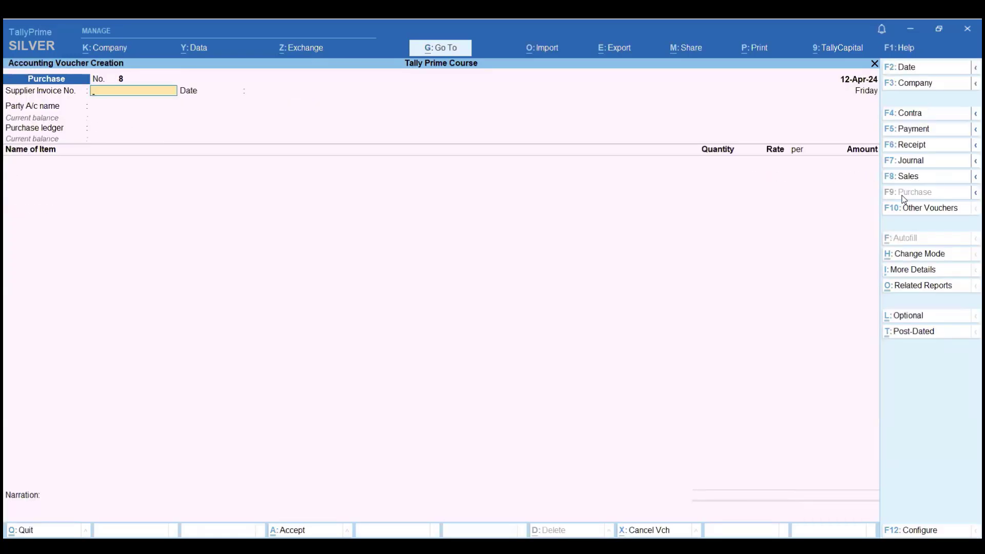
# Leave voucher entry, check the Purchase Bills Pending report for outstanding bills, and return to the Gateway of Tally
pyautogui.press('Escape')
pyautogui.press('Return')
pyautogui.press('d')
pyautogui.press('Down')
pyautogui.press('Down')
pyautogui.press('Down')
pyautogui.press('Down')
pyautogui.press('Down')
pyautogui.press('Down')
pyautogui.press('Down')
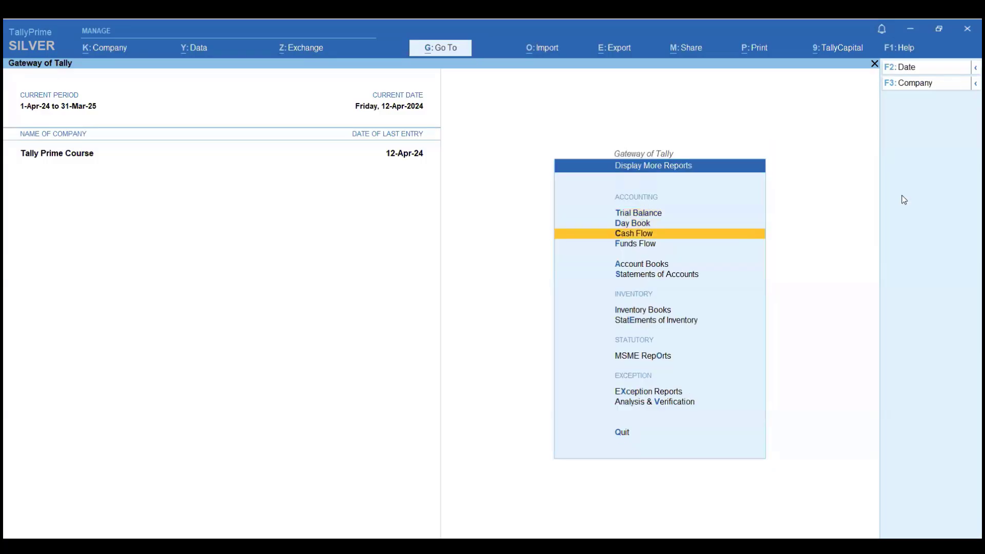
pyautogui.press('Return')
pyautogui.press('Down')
pyautogui.press('Down')
pyautogui.press('Down')
pyautogui.press('Down')
pyautogui.press('Down')
pyautogui.press('Down')
pyautogui.press('Down')
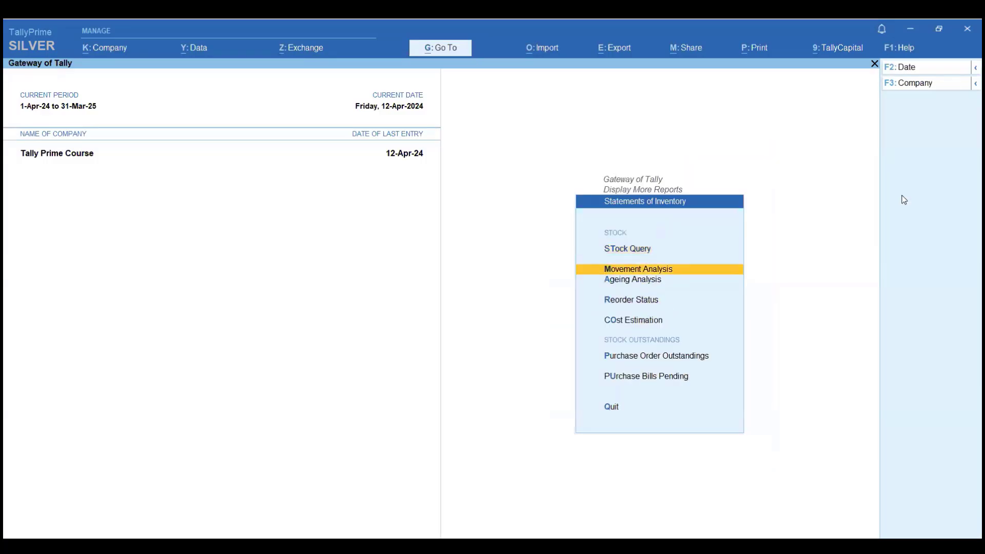
pyautogui.press('Return')
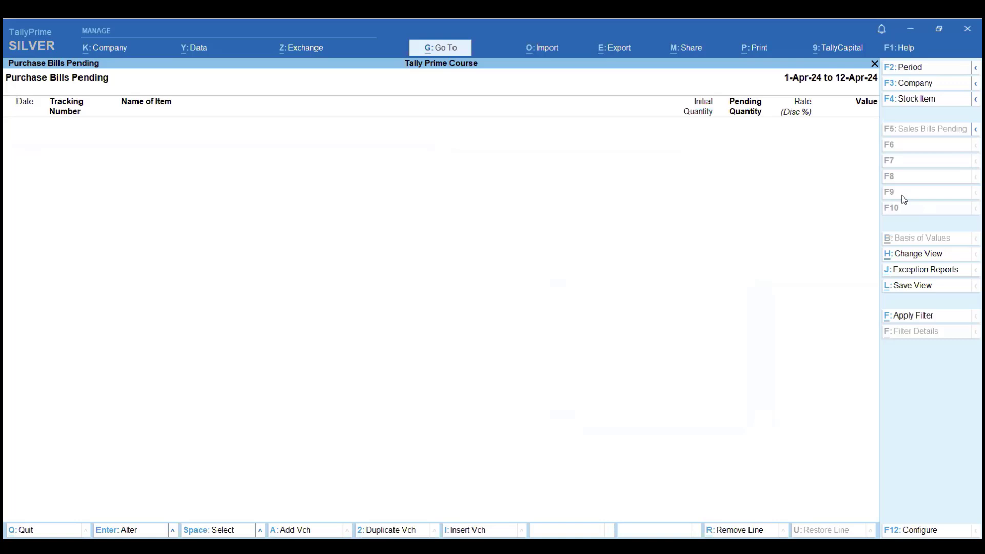
pyautogui.press('Escape')
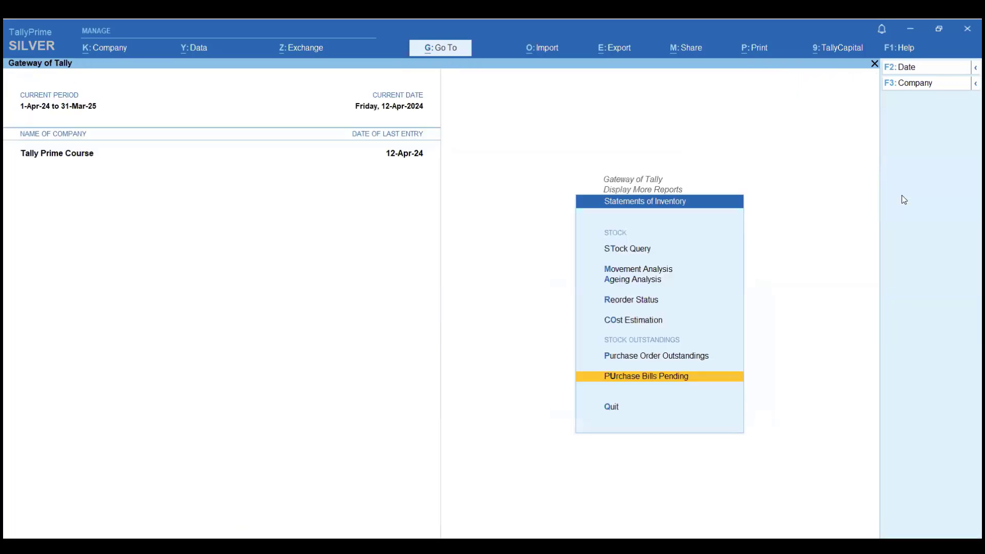
pyautogui.press('Escape')
pyautogui.press('Escape')
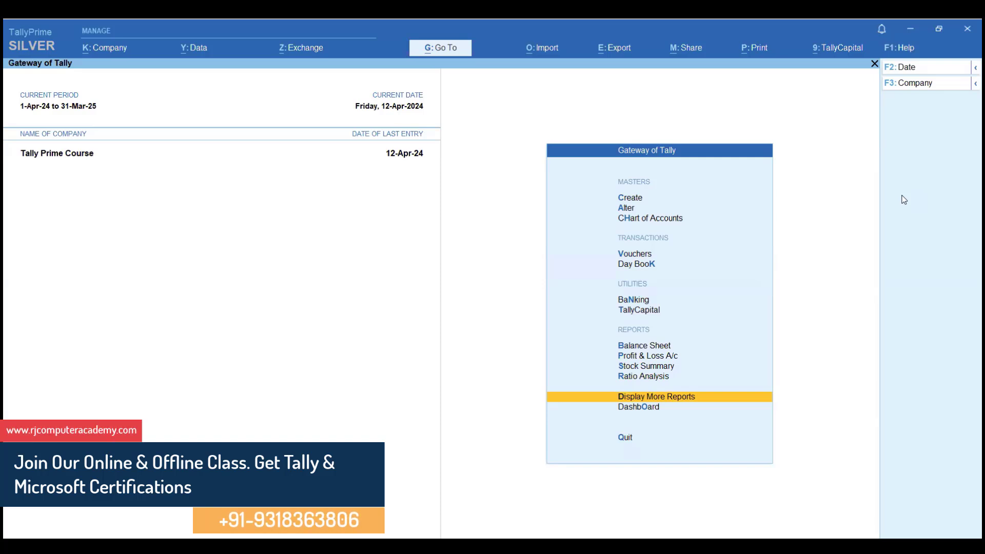
# Open voucher entry and expand the list of voucher types to show the inactive ones
pyautogui.press('Up')
pyautogui.press('Up')
pyautogui.press('Up')
pyautogui.press('Up')
pyautogui.press('Up')
pyautogui.press('Up')
pyautogui.press('Up')
pyautogui.press('Up')
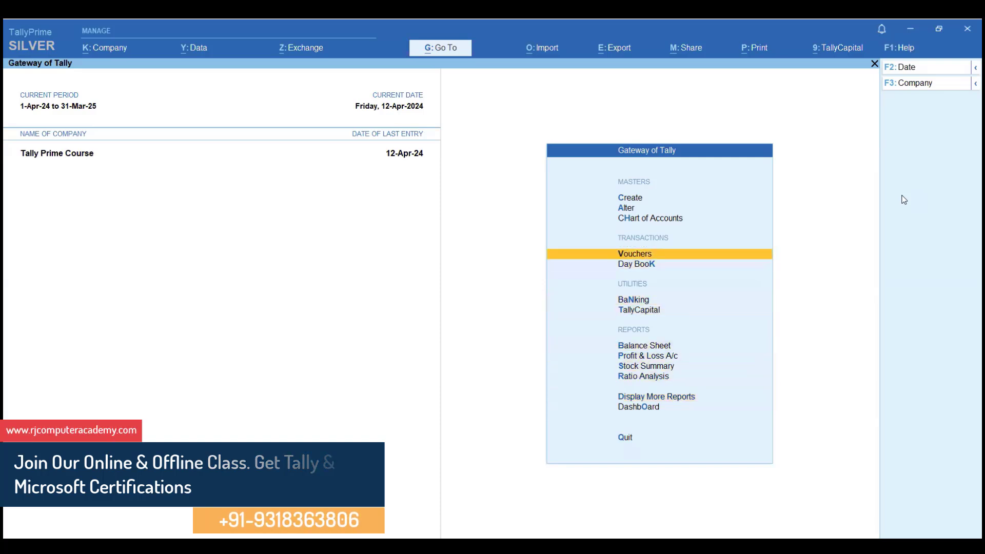
pyautogui.press('Return')
pyautogui.press('F10')
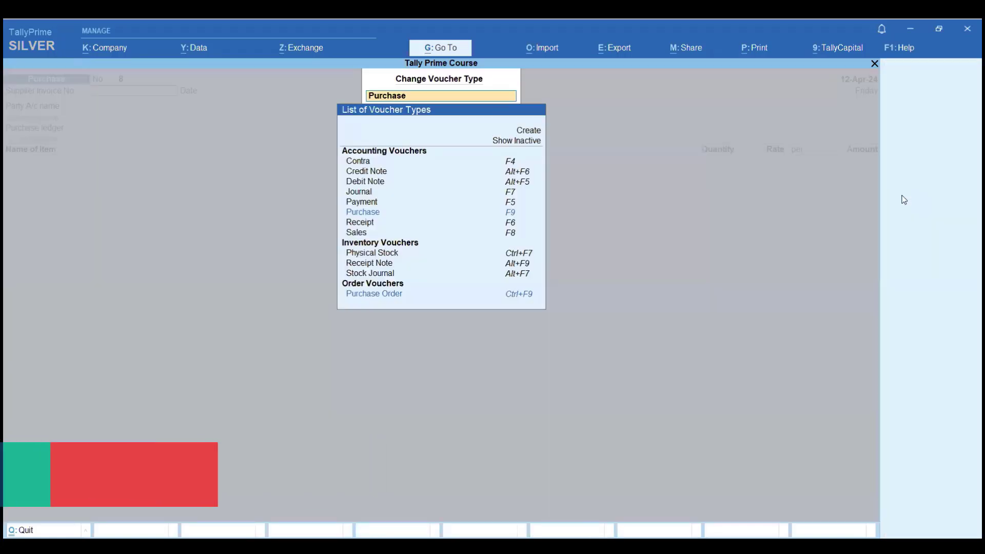
pyautogui.press('Up')
pyautogui.press('Up')
pyautogui.press('Up')
pyautogui.press('Up')
pyautogui.press('Up')
pyautogui.press('Up')
pyautogui.press('Up')
pyautogui.press('Up')
pyautogui.press('Up')
pyautogui.press('Up')
pyautogui.press('Up')
pyautogui.press('Up')
pyautogui.press('Up')
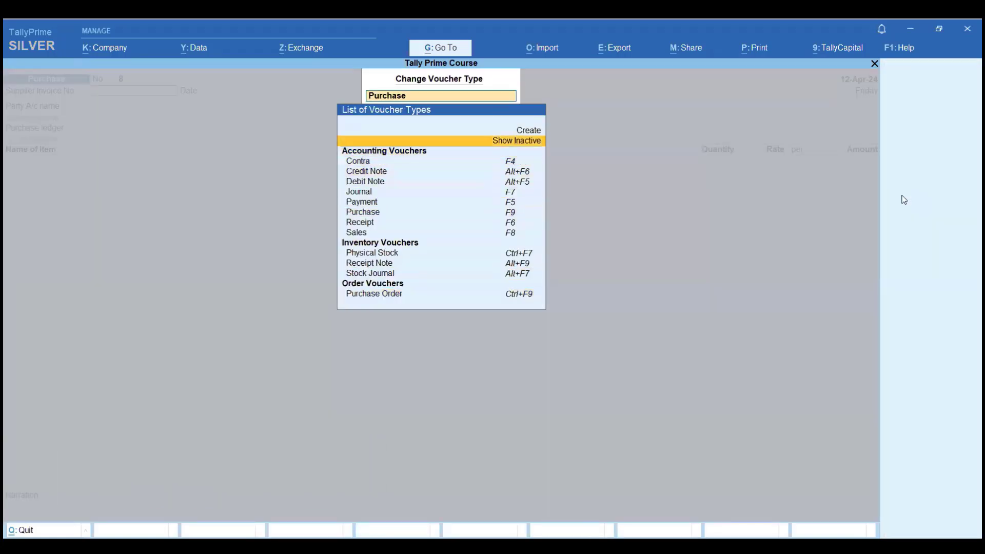
pyautogui.press('Return')
# Choose the inactive Rejections Out voucher type and activate it
pyautogui.press('Down')
pyautogui.press('Down')
pyautogui.press('Down')
pyautogui.press('Down')
pyautogui.press('Down')
pyautogui.press('Down')
pyautogui.press('Down')
pyautogui.press('Down')
pyautogui.press('Down')
pyautogui.press('Down')
pyautogui.press('Down')
pyautogui.press('Down')
pyautogui.press('Down')
pyautogui.press('Down')
pyautogui.press('Down')
pyautogui.press('Down')
pyautogui.press('Down')
pyautogui.press('Down')
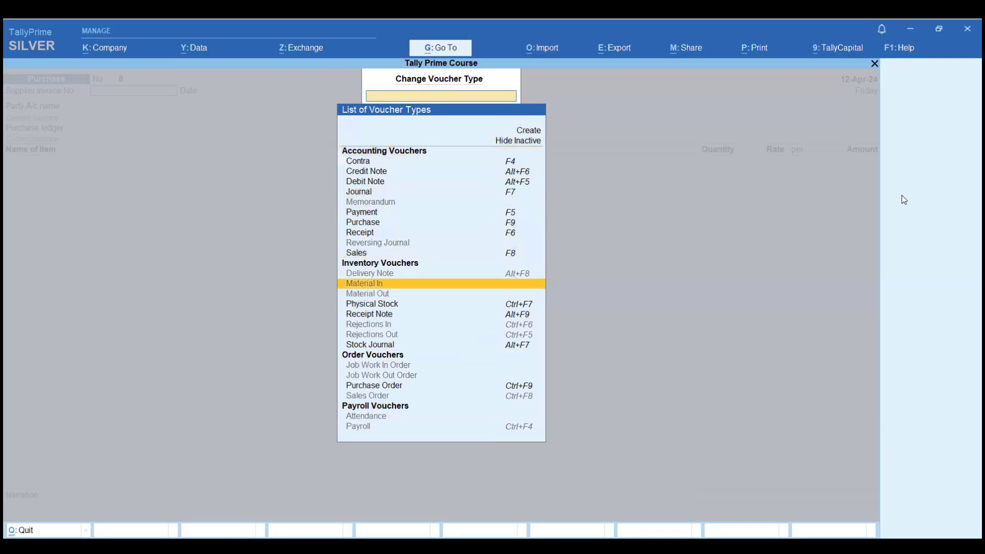
pyautogui.press('Up')
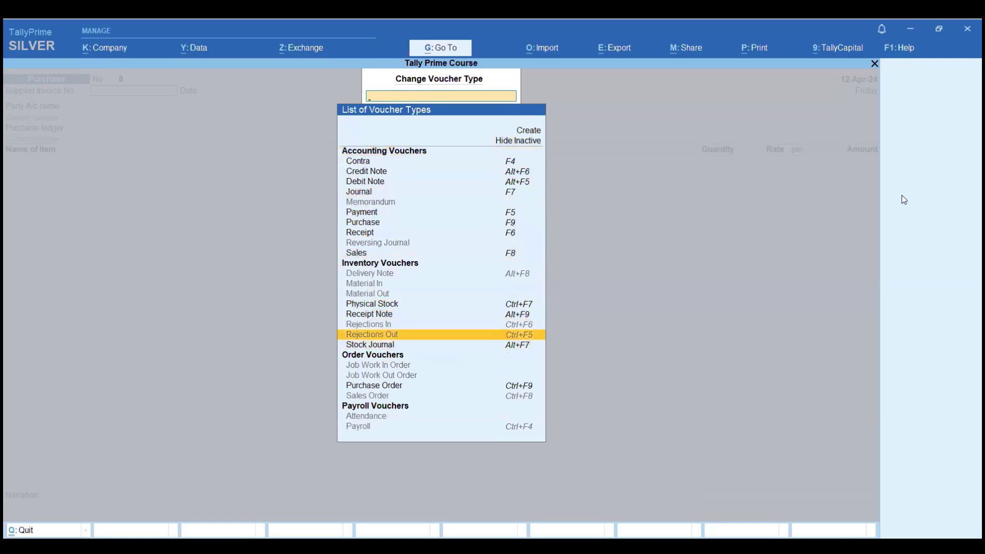
pyautogui.press('Return')
pyautogui.write('y')
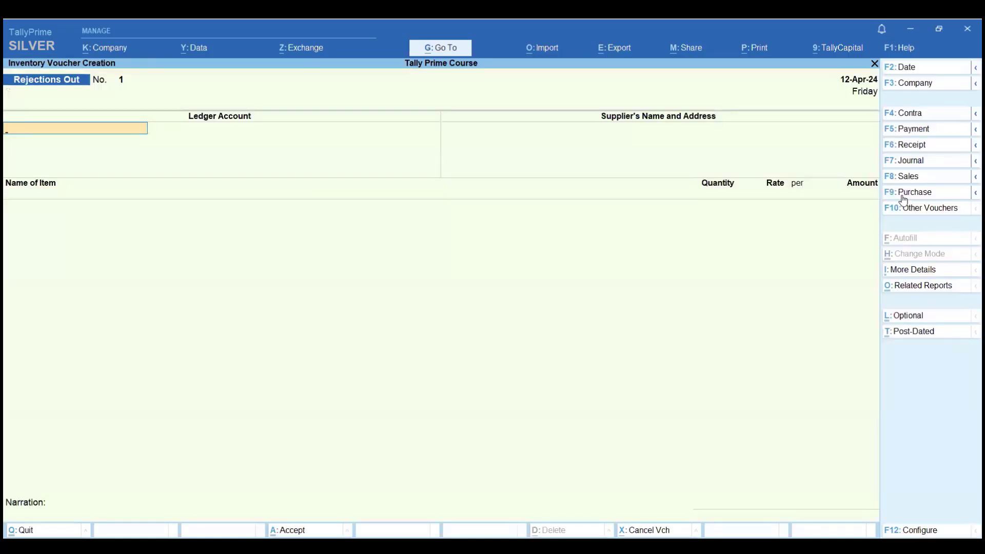
# Set Sonu Electronics as the ledger account and supplier of the Rejections Out voucher
pyautogui.write('So')
pyautogui.press('Return')
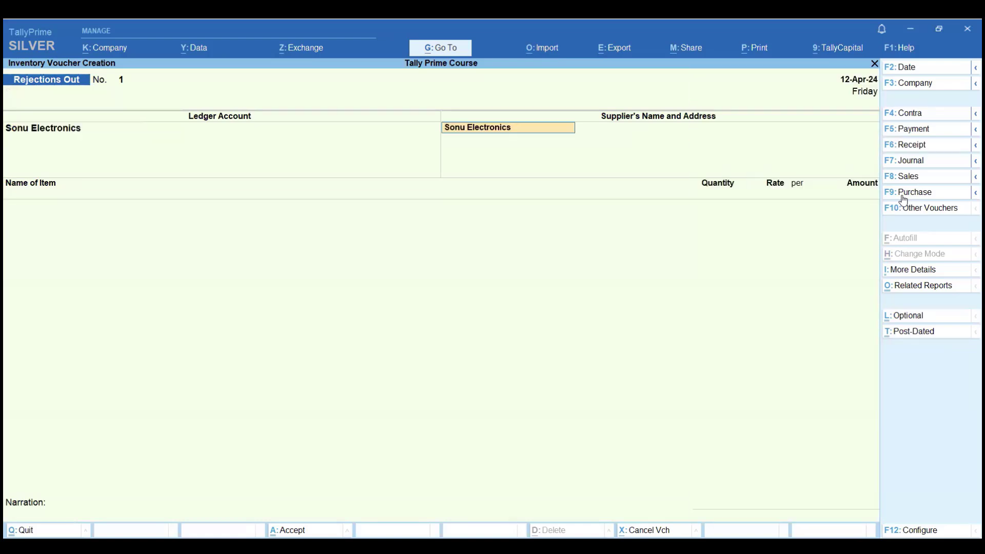
pyautogui.press('Return')
pyautogui.press('Return')
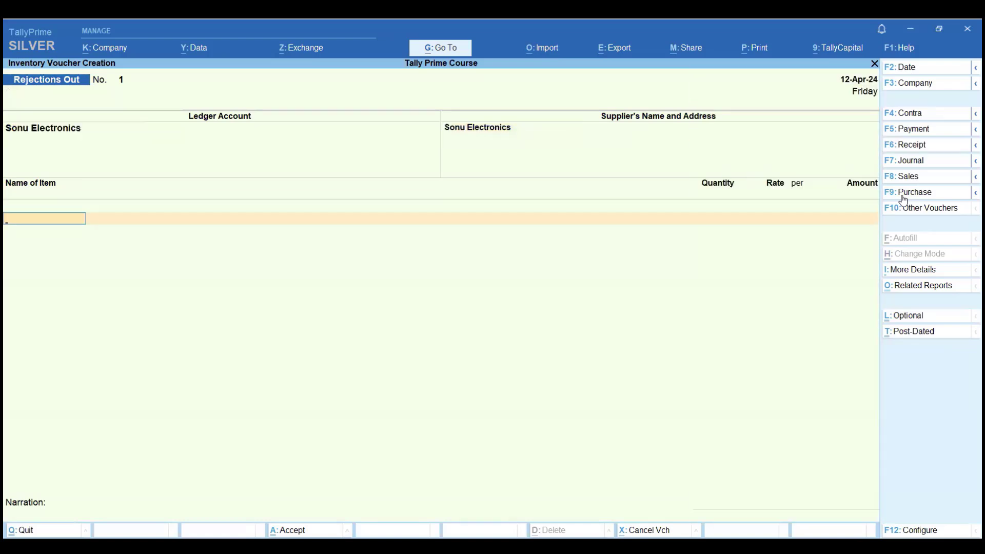
# Add Ac with tracking number 1, order number Not Applicable, godown Gt Road and 2 pcs at 25,000.00
pyautogui.write('a')
pyautogui.press('Return')
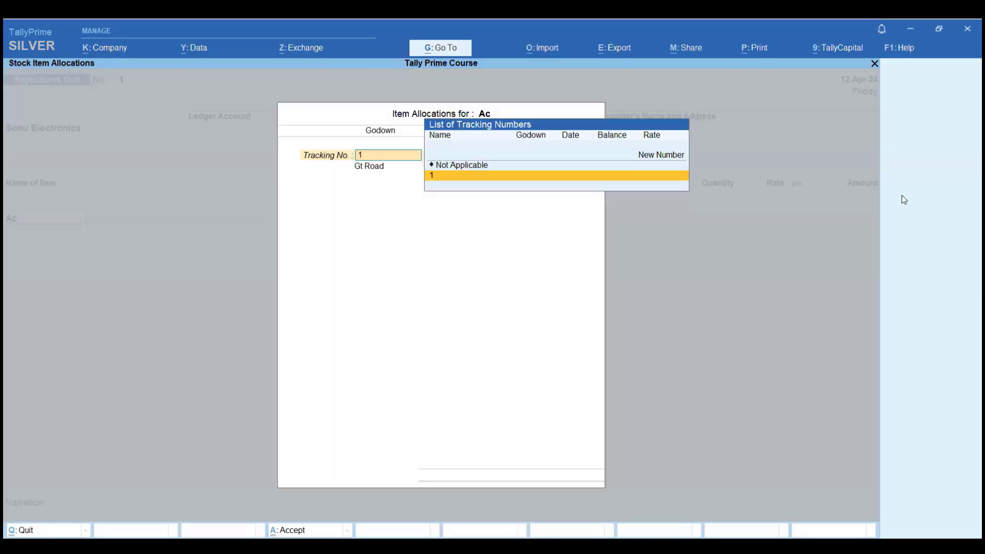
pyautogui.write('1')
pyautogui.press('Return')
pyautogui.press('Return')
pyautogui.write('2')
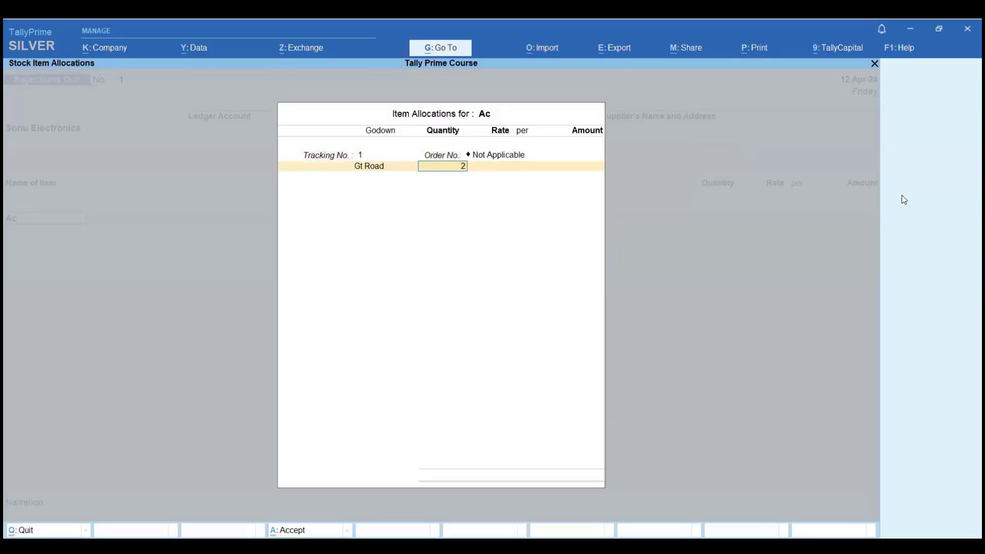
pyautogui.press('Return')
pyautogui.press('Return')
pyautogui.press('Return')
pyautogui.press('Return')
pyautogui.press('Return')
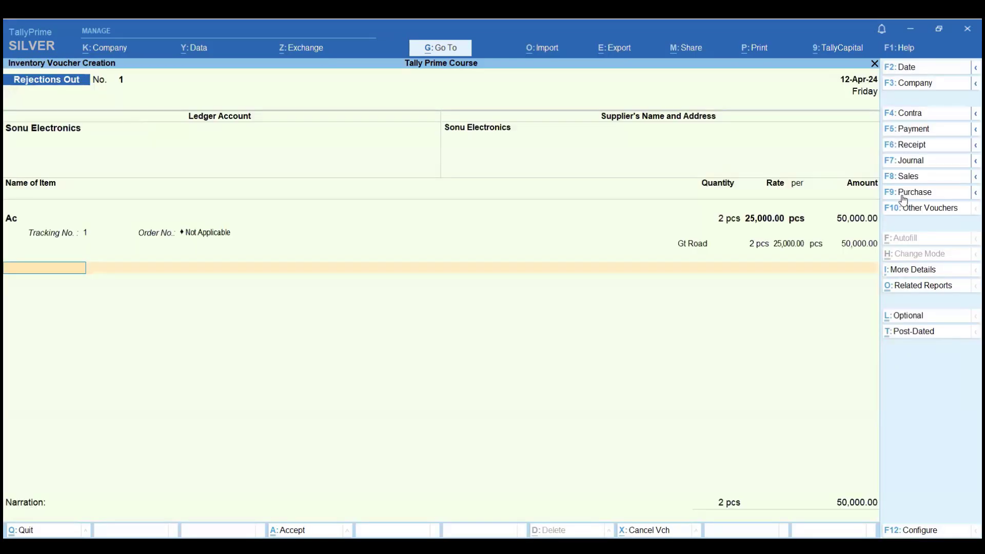
# End the item list and save the Rejections Out voucher without a narration
pyautogui.press('Return')
pyautogui.press('Return')
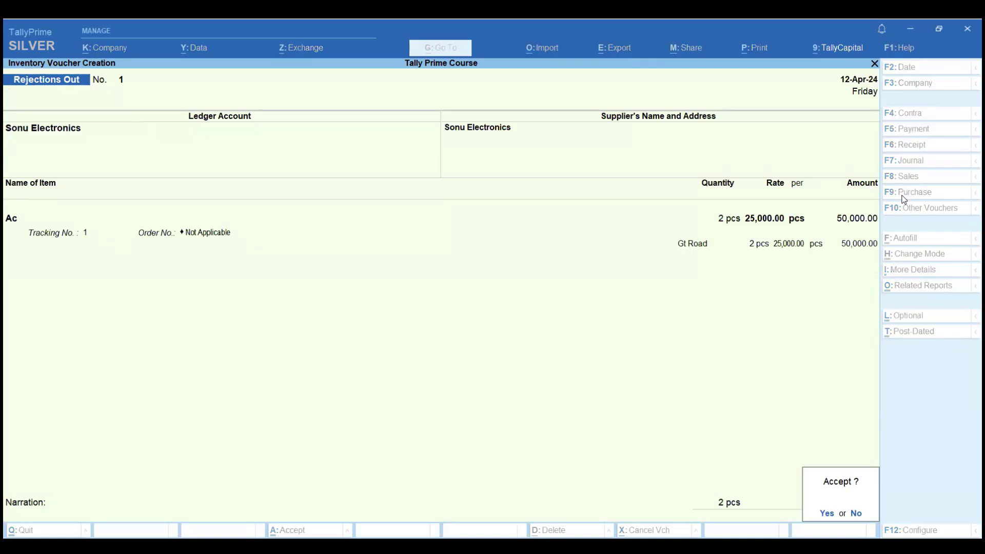
pyautogui.press('Return')
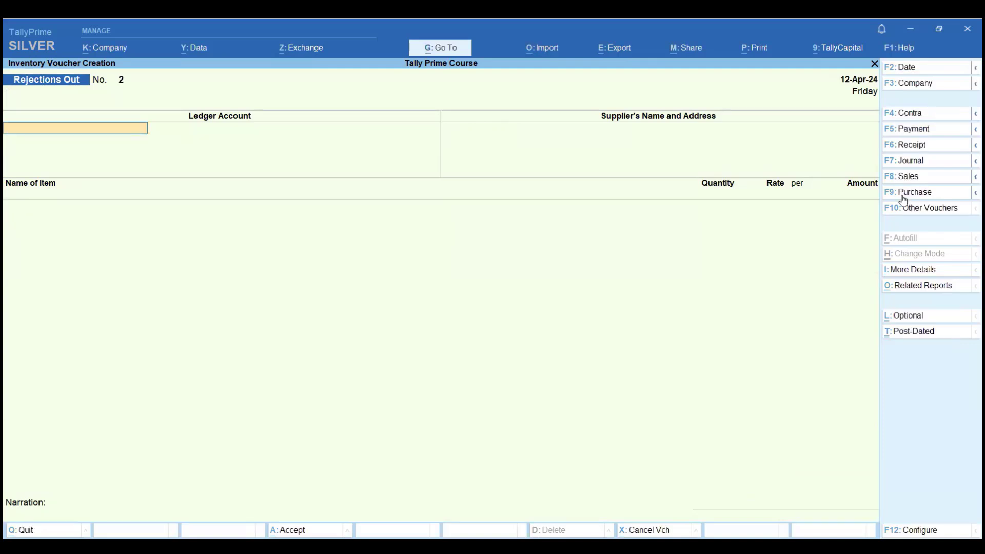
# Leave voucher entry and examine the closing stock of Ac in the Stock Summary
pyautogui.press('Escape')
pyautogui.press('Return')
pyautogui.press('Down')
pyautogui.press('Down')
pyautogui.press('Down')
pyautogui.press('Down')
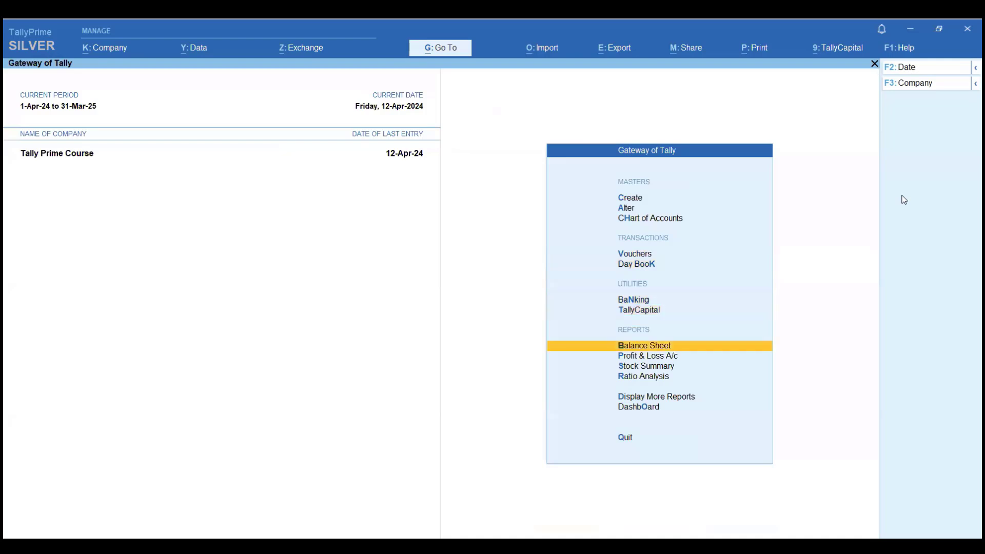
pyautogui.press('Down')
pyautogui.press('Down')
pyautogui.press('Return')
pyautogui.press('Down')
pyautogui.press('Down')
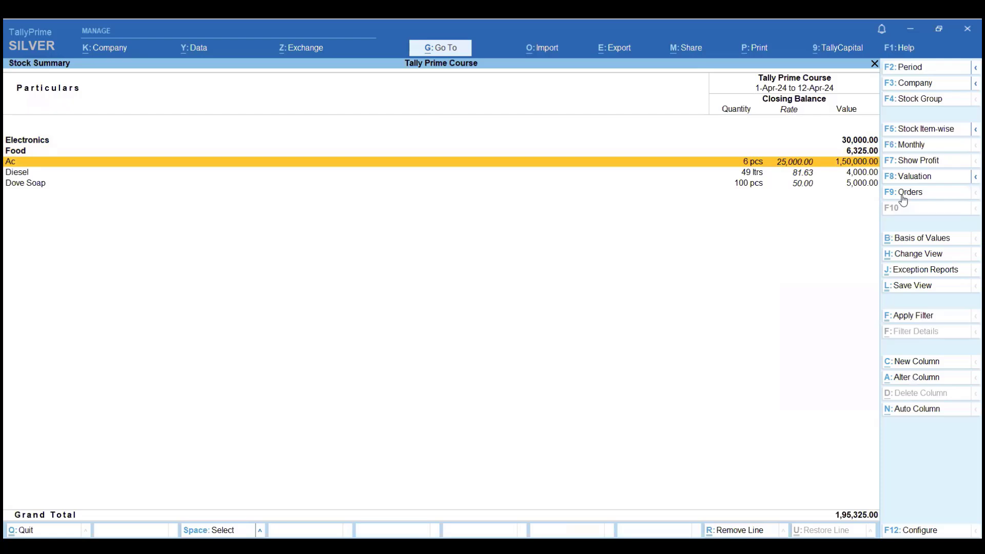
# Leave the Stock Summary and open voucher entry from the Gateway of Tally
pyautogui.press('Escape')
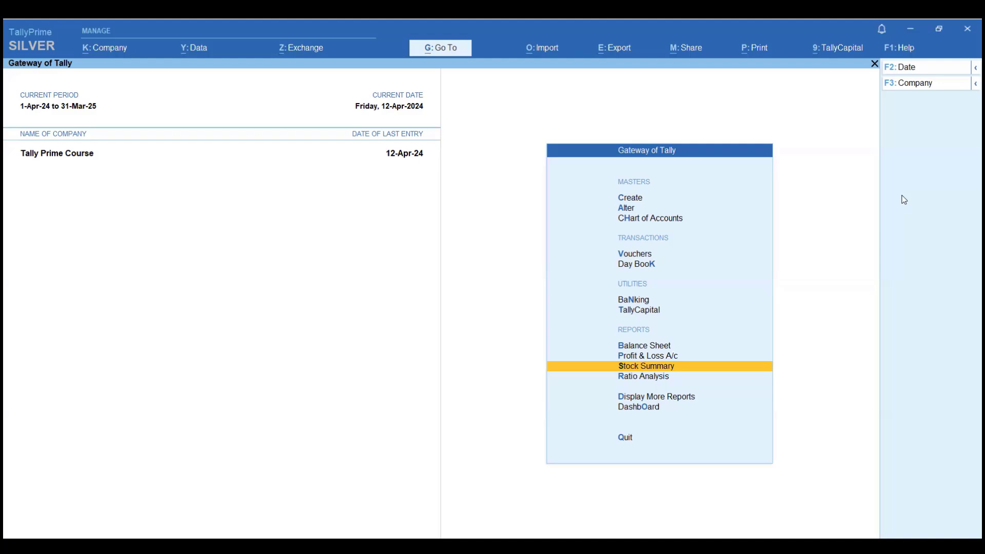
pyautogui.press('Up')
pyautogui.press('Up')
pyautogui.press('Up')
pyautogui.press('Up')
pyautogui.press('Up')
pyautogui.press('Up')
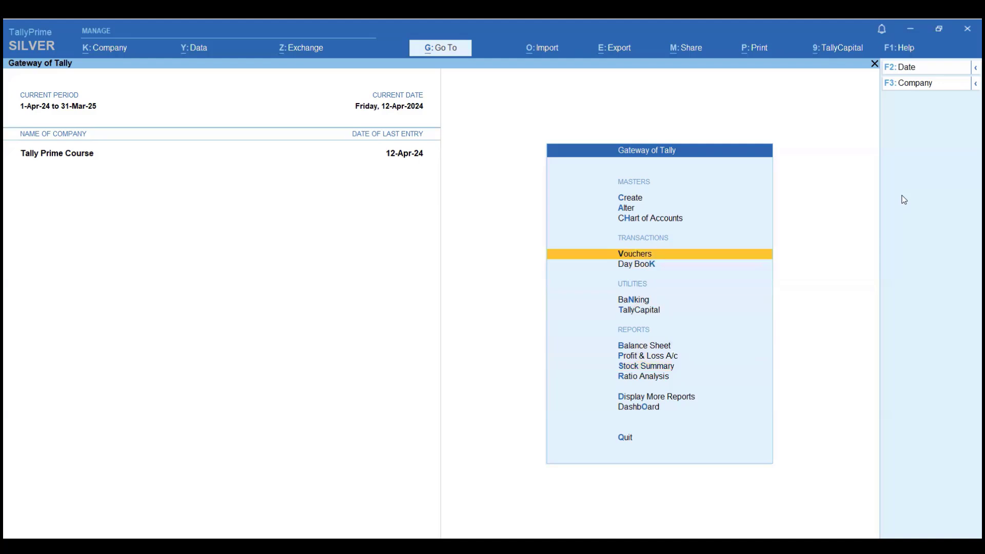
pyautogui.press('Return')
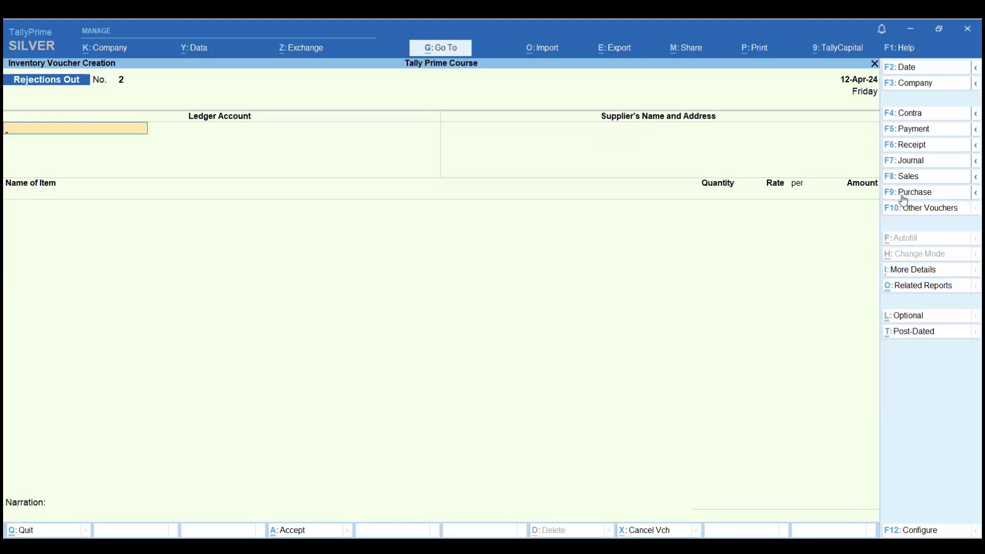
# Open the list of other voucher types and show the inactive ones
pyautogui.press('F10')
pyautogui.press('Up')
pyautogui.press('Up')
pyautogui.press('Up')
pyautogui.press('Up')
pyautogui.press('Up')
pyautogui.press('Up')
pyautogui.press('Up')
pyautogui.press('Up')
pyautogui.press('Up')
pyautogui.press('Up')
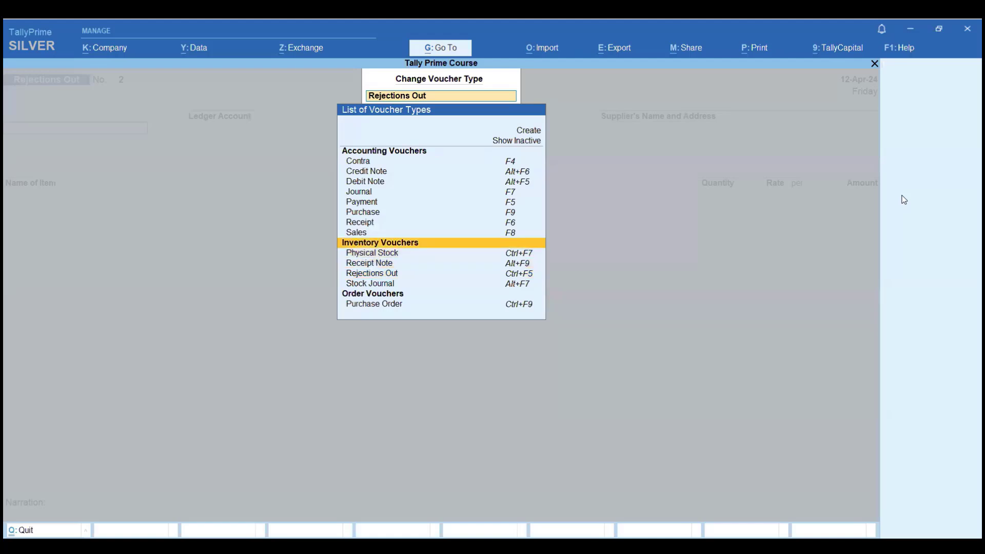
pyautogui.press('Up')
pyautogui.press('Up')
pyautogui.press('Return')
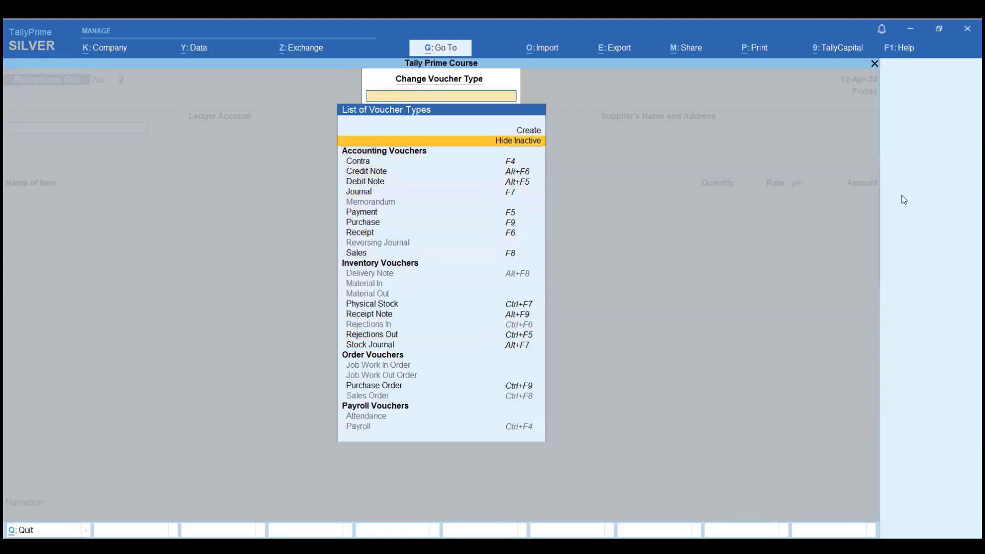
# Examine the inactive Sales Order and Delivery Note types in the voucher type list
pyautogui.press('Down')
pyautogui.press('Down')
pyautogui.press('Down')
pyautogui.press('Down')
pyautogui.press('Down')
pyautogui.press('Down')
pyautogui.press('Down')
pyautogui.press('Down')
pyautogui.press('Down')
pyautogui.press('Down')
pyautogui.press('Down')
pyautogui.press('Down')
pyautogui.press('Down')
pyautogui.press('Down')
pyautogui.press('Down')
pyautogui.press('Down')
pyautogui.press('Down')
pyautogui.press('Down')
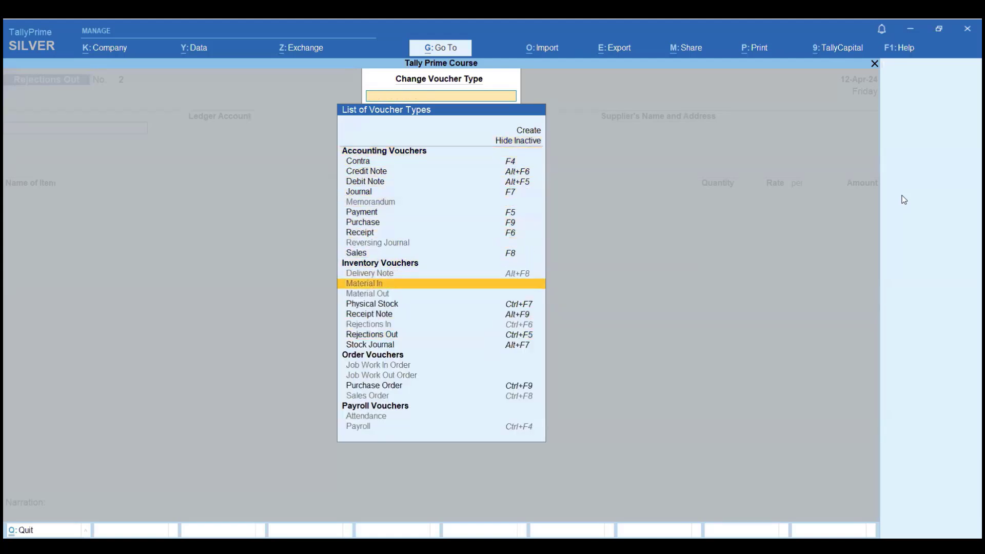
pyautogui.press('Down')
pyautogui.press('Down')
pyautogui.press('Down')
pyautogui.press('Down')
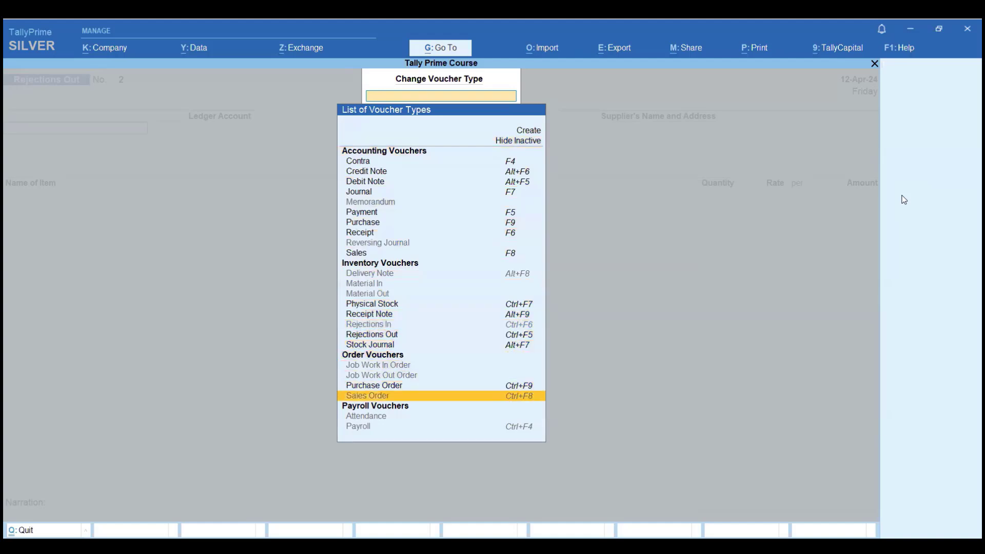
pyautogui.press('Up')
pyautogui.press('Up')
pyautogui.press('Up')
pyautogui.press('Up')
pyautogui.press('Up')
pyautogui.press('Up')
pyautogui.press('Up')
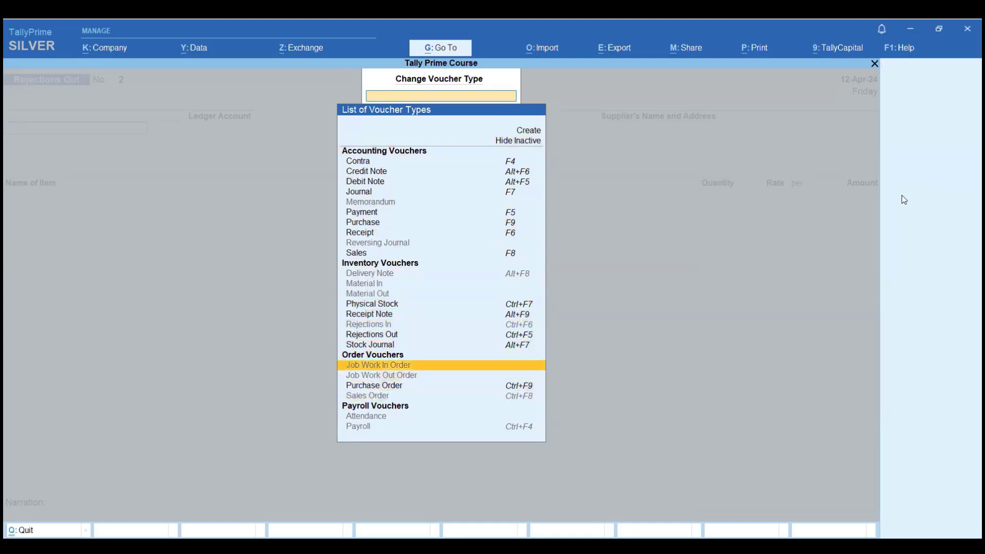
pyautogui.press('Up')
pyautogui.press('Up')
pyautogui.press('Up')
pyautogui.press('Up')
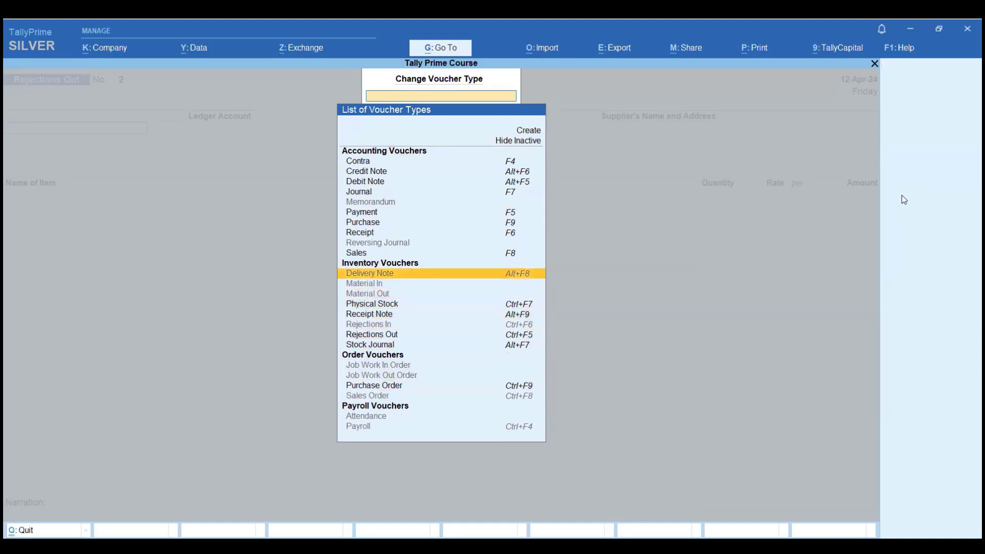
# Review the sales-side voucher types in sequence: Sales Order, Delivery Note and Sales
pyautogui.press('Down')
pyautogui.press('Down')
pyautogui.press('Down')
pyautogui.press('Down')
pyautogui.press('Down')
pyautogui.press('Down')
pyautogui.press('Down')
pyautogui.press('Down')
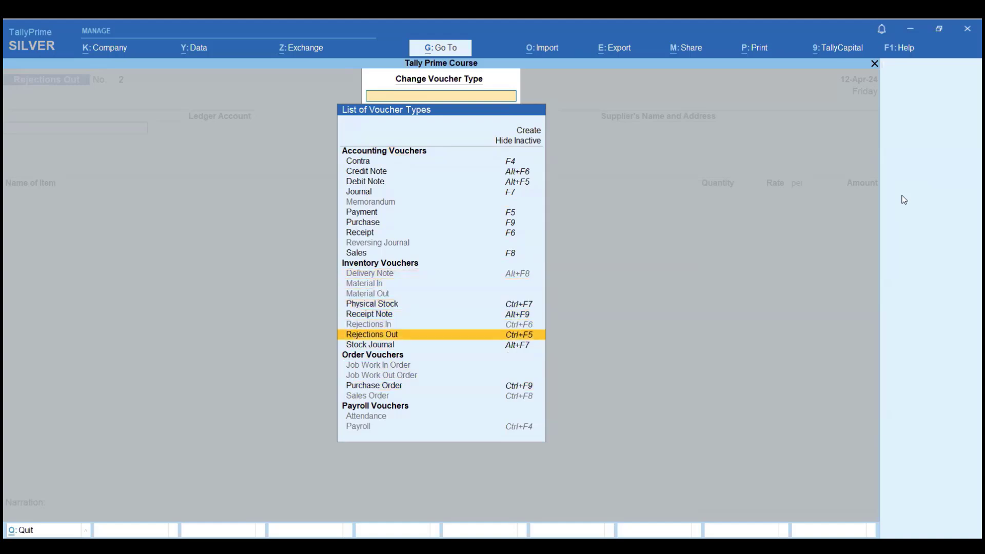
pyautogui.press('Down')
pyautogui.press('Down')
pyautogui.press('Down')
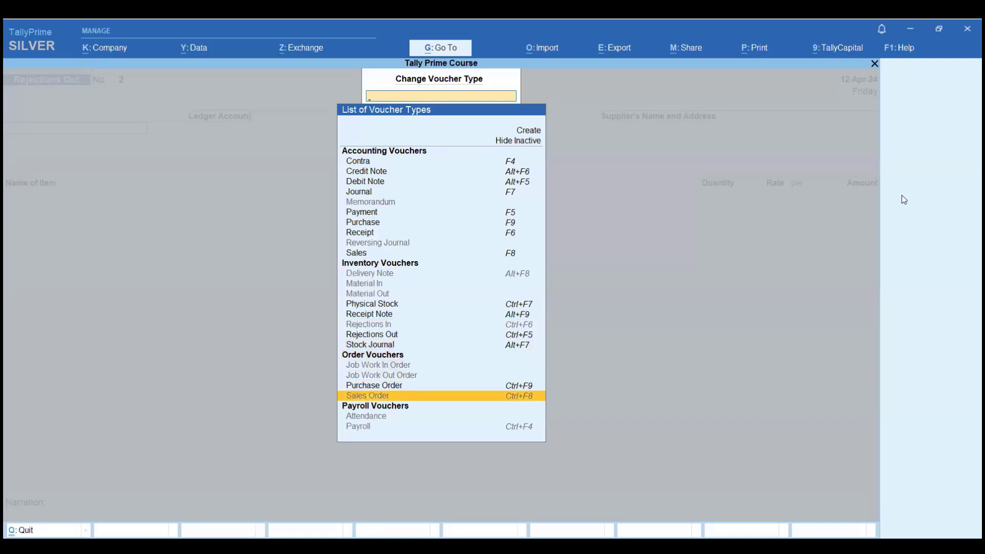
pyautogui.press('Up')
pyautogui.press('Up')
pyautogui.press('Up')
pyautogui.press('Up')
pyautogui.press('Up')
pyautogui.press('Up')
pyautogui.press('Up')
pyautogui.press('Up')
pyautogui.press('Up')
pyautogui.press('Up')
pyautogui.press('Up')
pyautogui.press('Up')
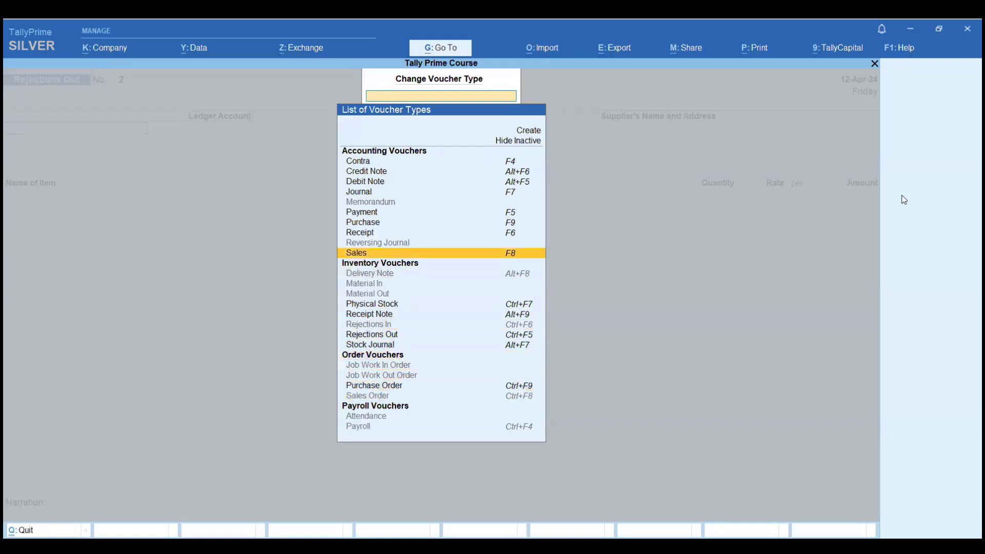
pyautogui.press('Down')
pyautogui.press('Down')
pyautogui.press('Down')
pyautogui.press('Down')
pyautogui.press('Down')
pyautogui.press('Down')
pyautogui.press('Down')
pyautogui.press('Down')
pyautogui.press('Down')
pyautogui.press('Down')
pyautogui.press('Down')
pyautogui.press('Down')
pyautogui.press('Down')
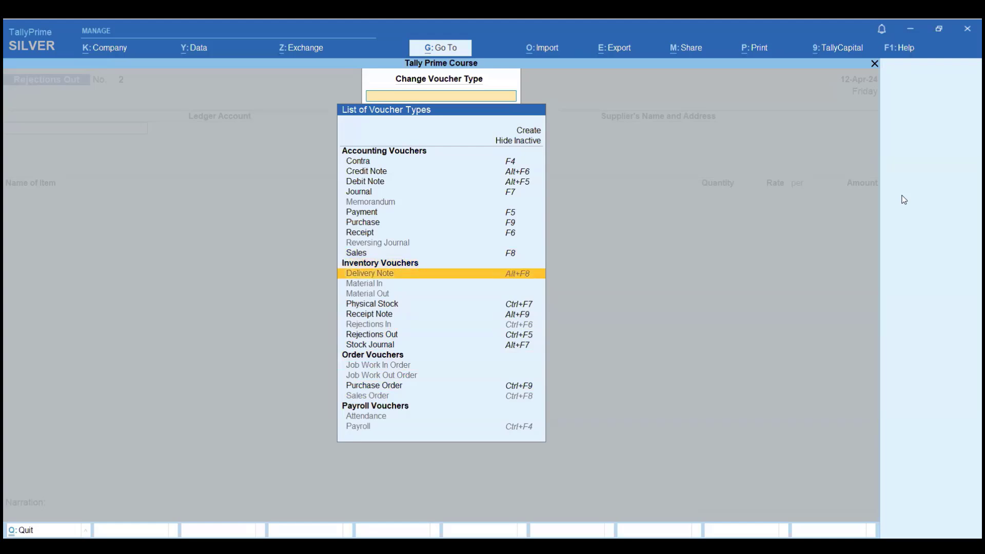
pyautogui.press('Up')
pyautogui.press('Up')
pyautogui.press('Up')
pyautogui.press('Up')
pyautogui.press('Up')
pyautogui.press('Up')
pyautogui.press('Up')
pyautogui.press('Up')
pyautogui.press('Up')
pyautogui.press('Up')
pyautogui.press('Up')
pyautogui.press('Up')
pyautogui.press('Up')
pyautogui.press('Up')
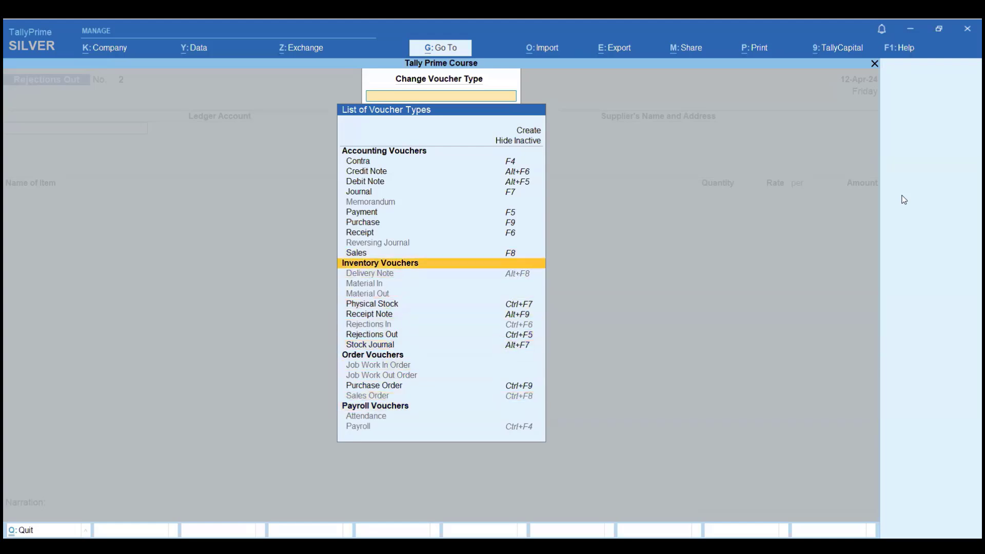
pyautogui.press('Down')
pyautogui.press('Up')
pyautogui.press('Up')
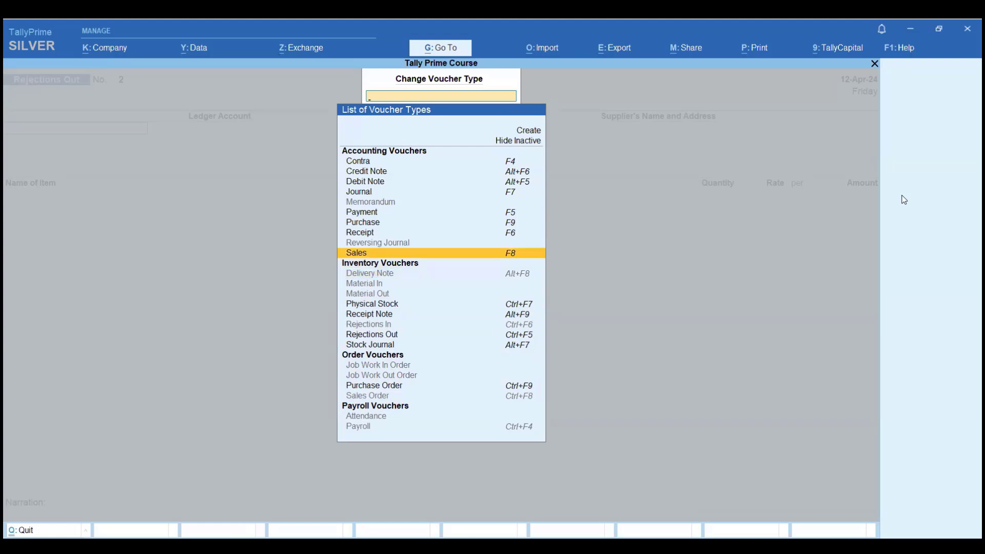
# Examine the Rejections In type among the inventory vouchers
pyautogui.press('Down')
pyautogui.press('Down')
pyautogui.press('Down')
pyautogui.press('Down')
pyautogui.press('Down')
pyautogui.press('Down')
pyautogui.press('Down')
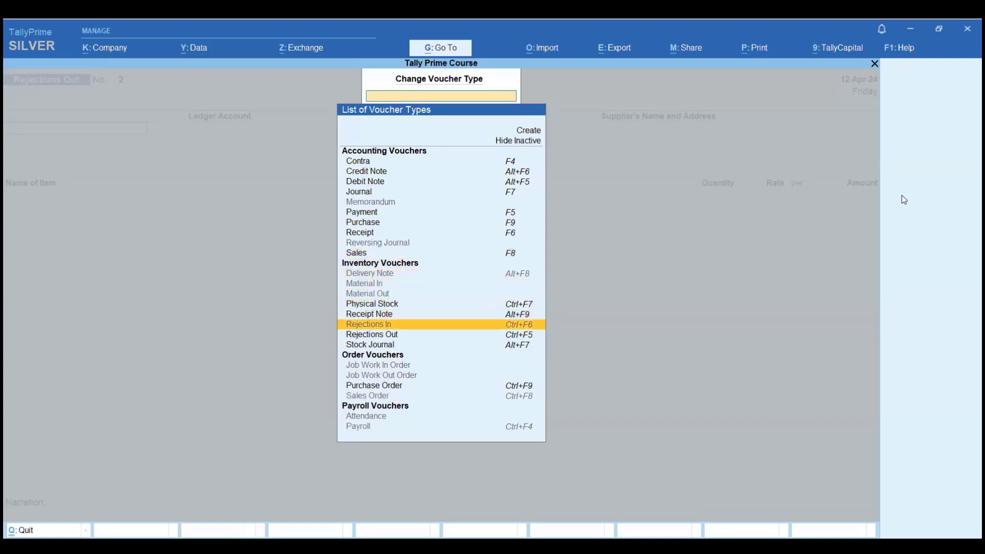
pyautogui.press('Down')
pyautogui.press('Up')
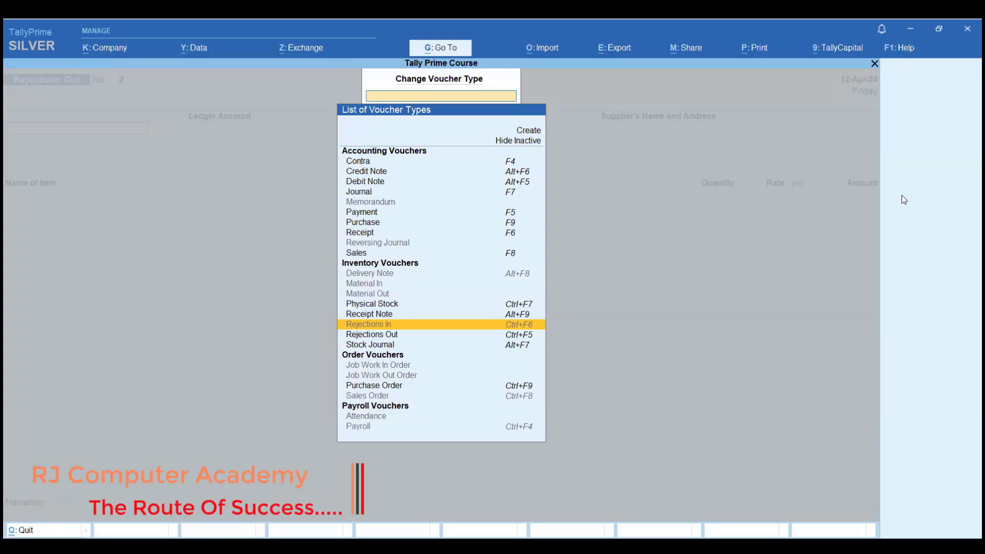
# Close the voucher type list without a selection and quit voucher entry to the Gateway of Tally
pyautogui.press('Escape')
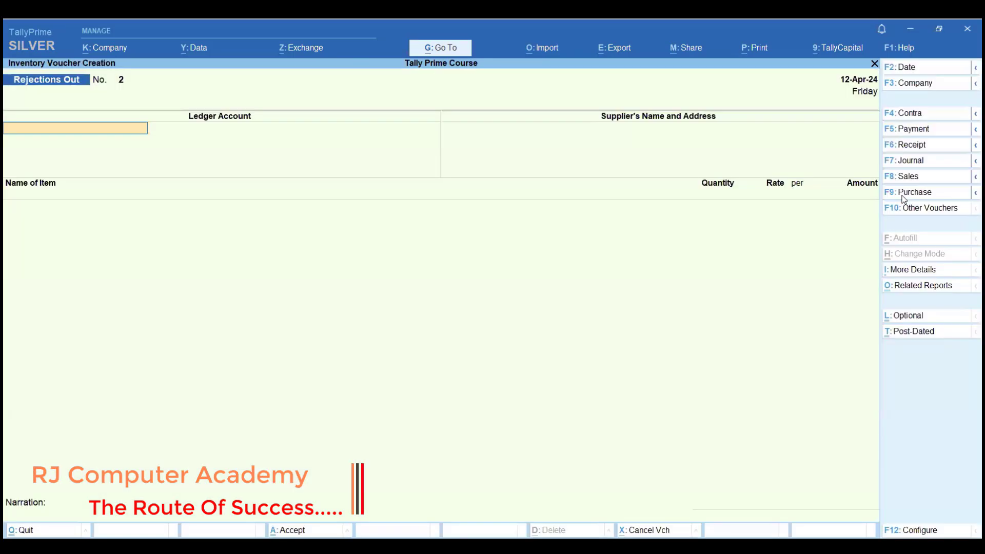
pyautogui.press('Escape')
pyautogui.press('y')
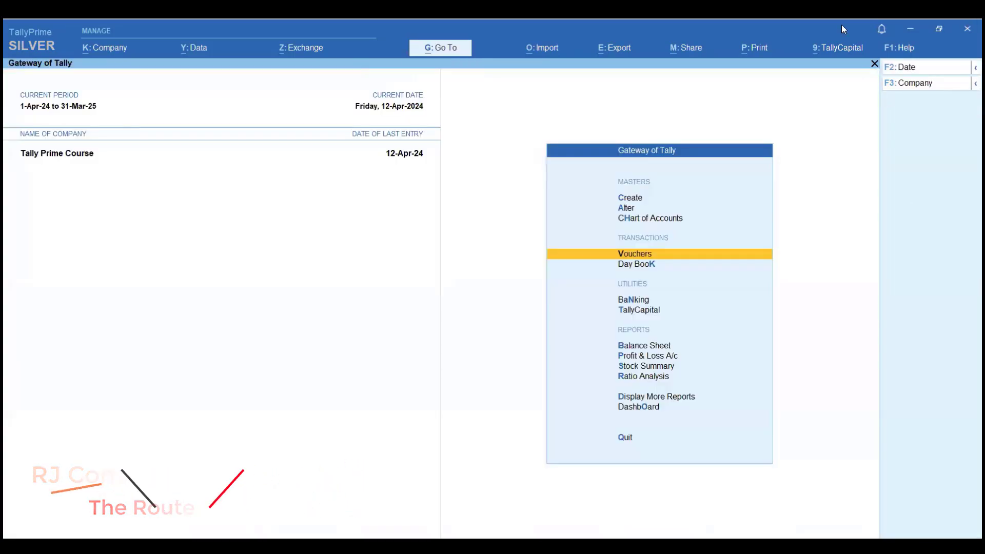